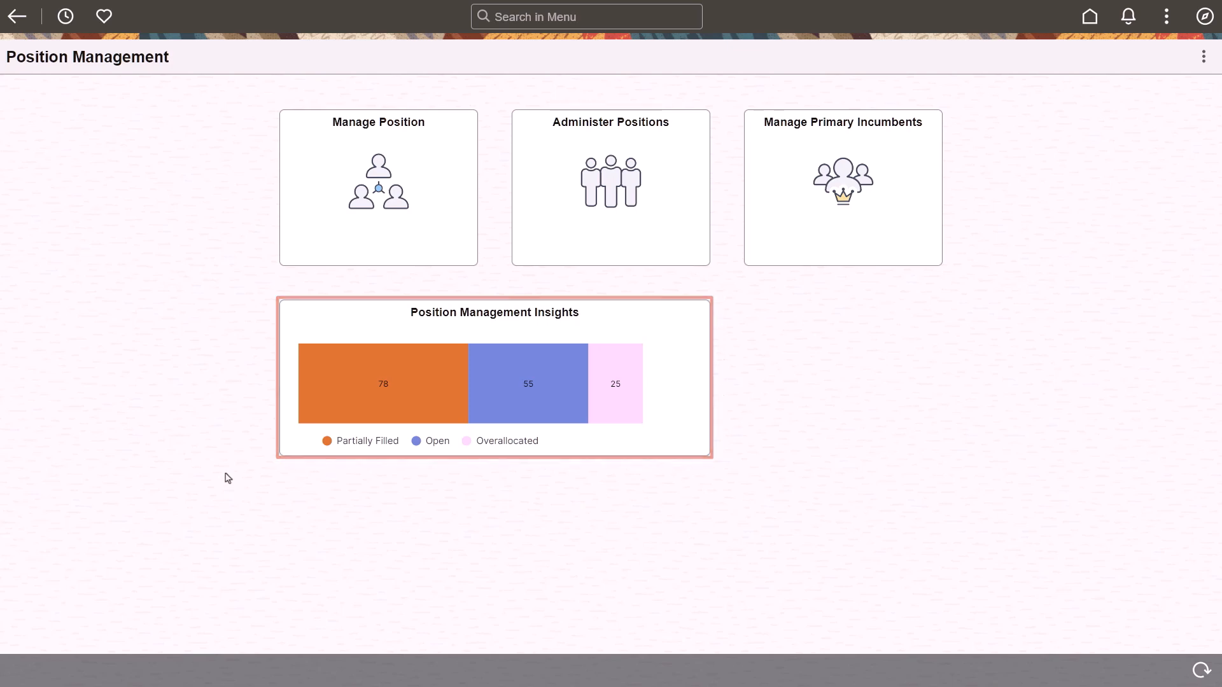
Filter Position Management Insights to Global Business Institute BU, reducing total positions to 98.
left_click(297, 405)
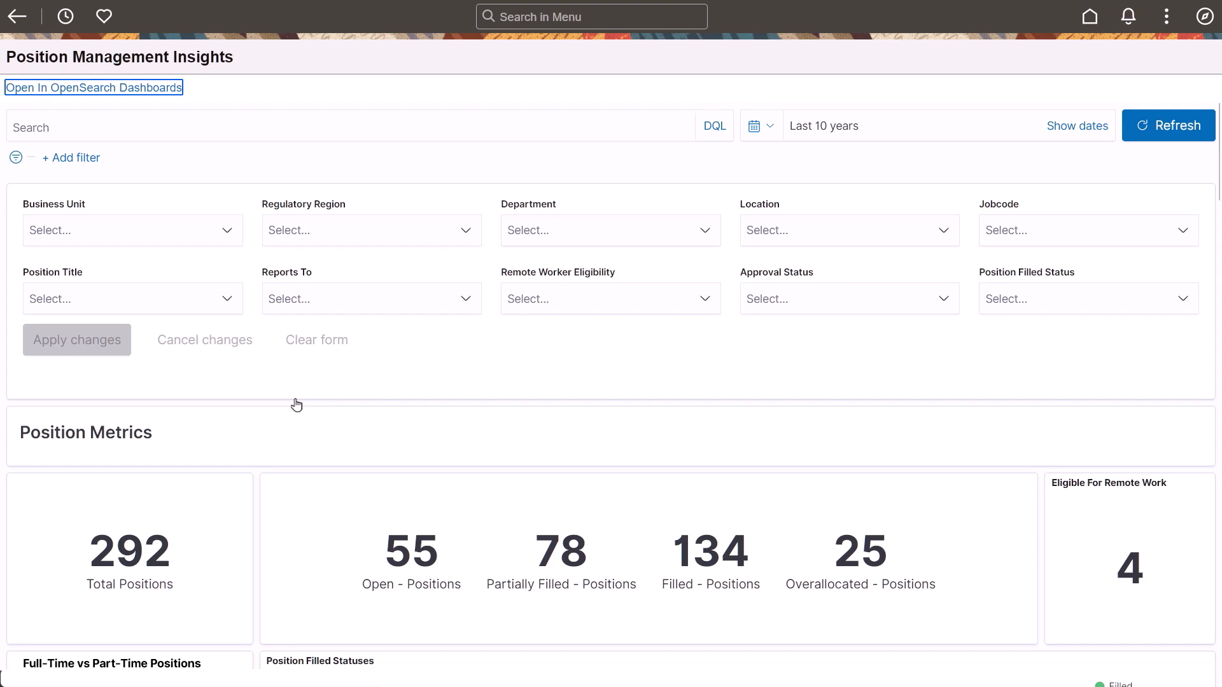
left_click(227, 229)
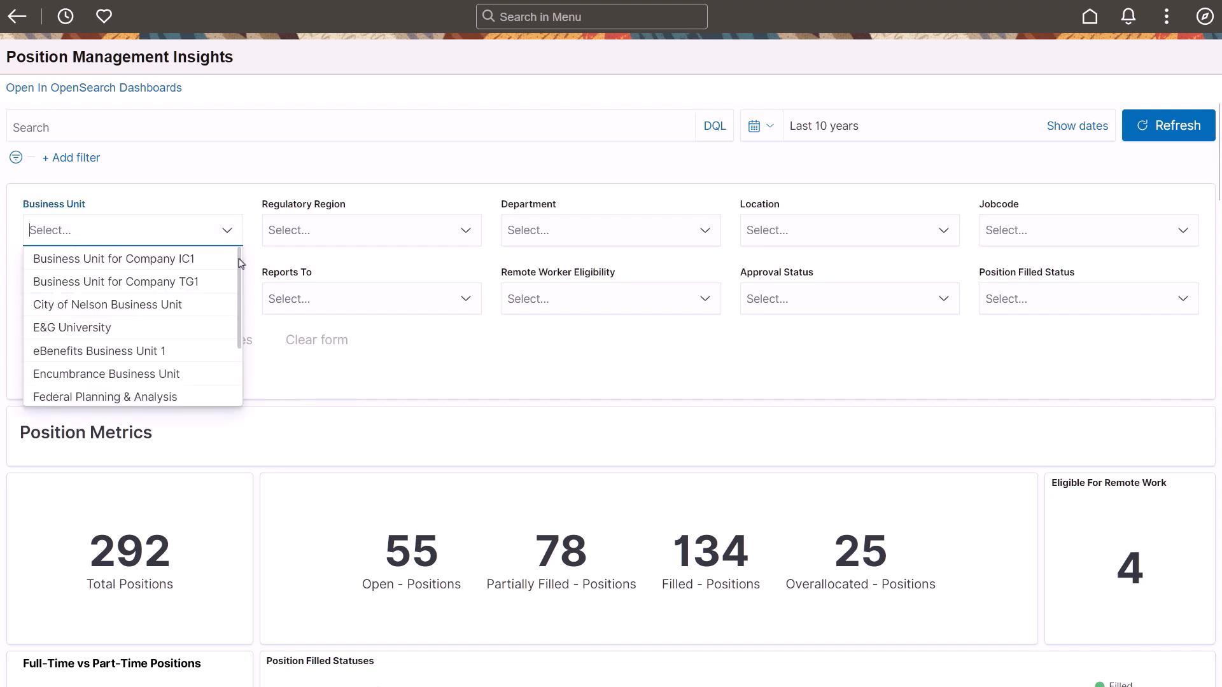
scroll(134, 325, "down", 3)
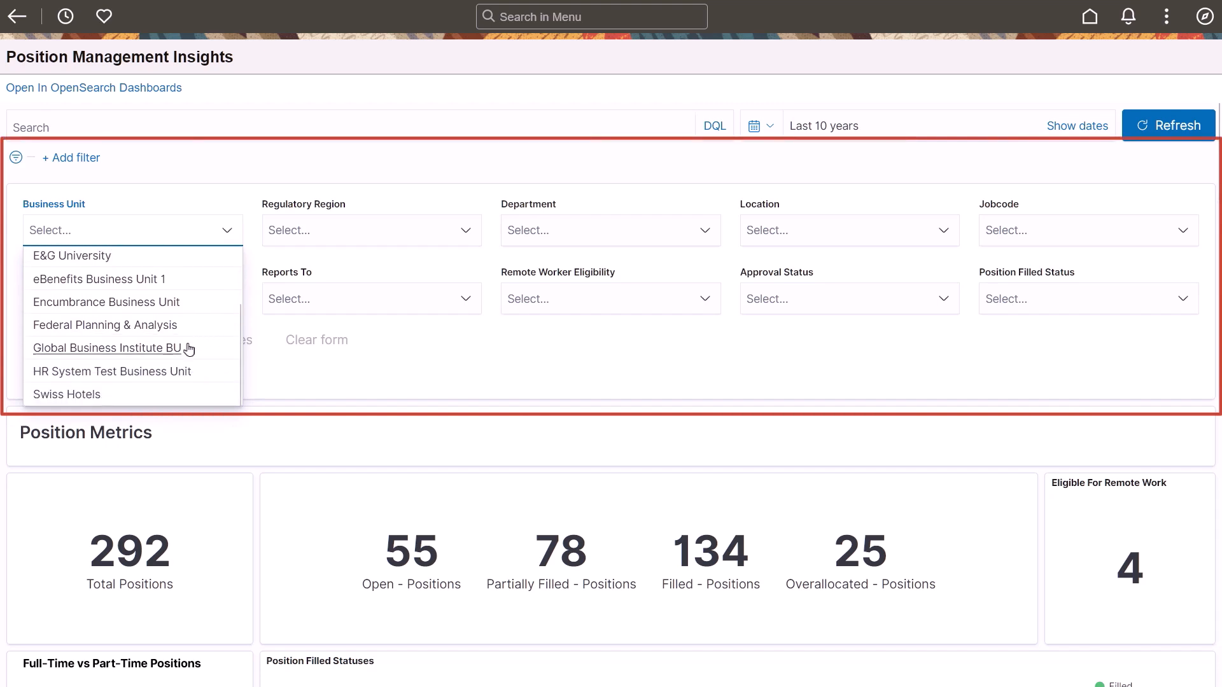
left_click(107, 347)
left_click(200, 196)
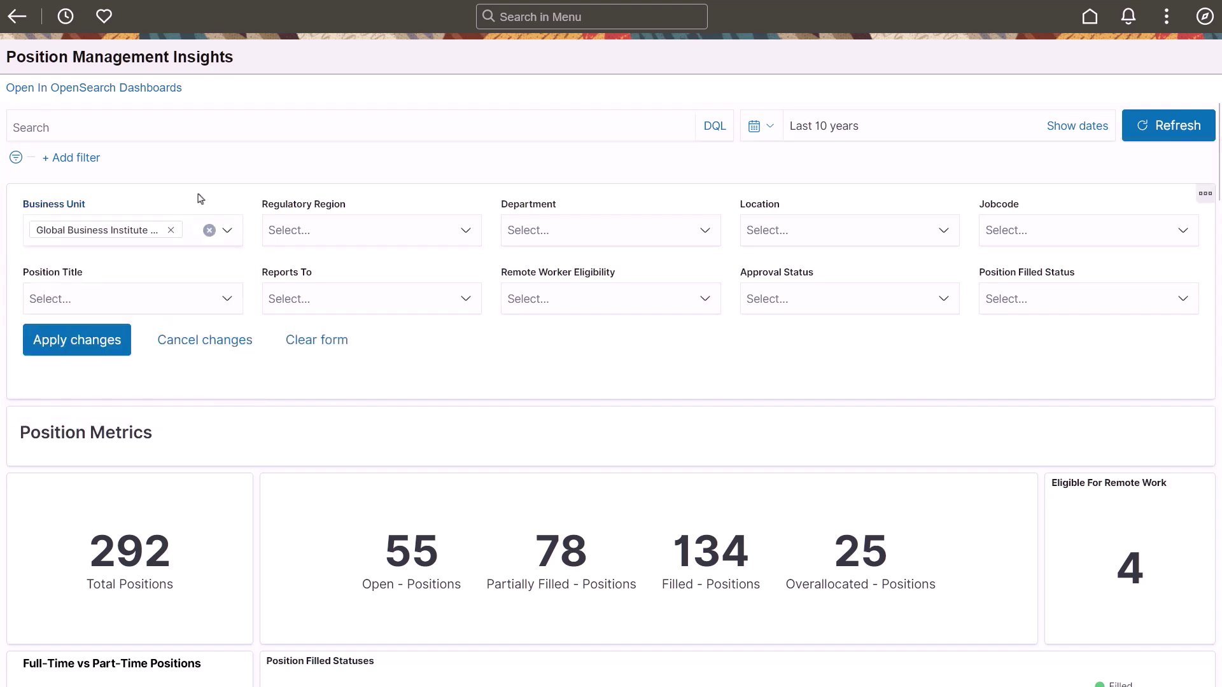
left_click(81, 341)
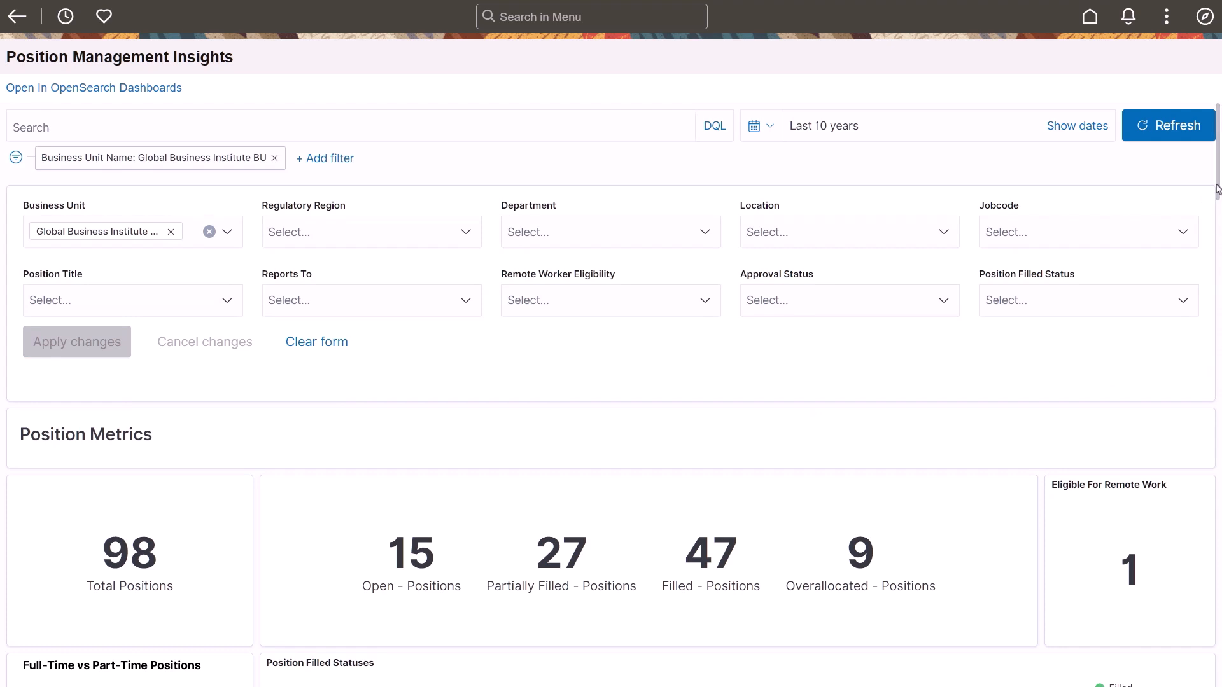
left_click_drag(1217, 189, 1214, 247)
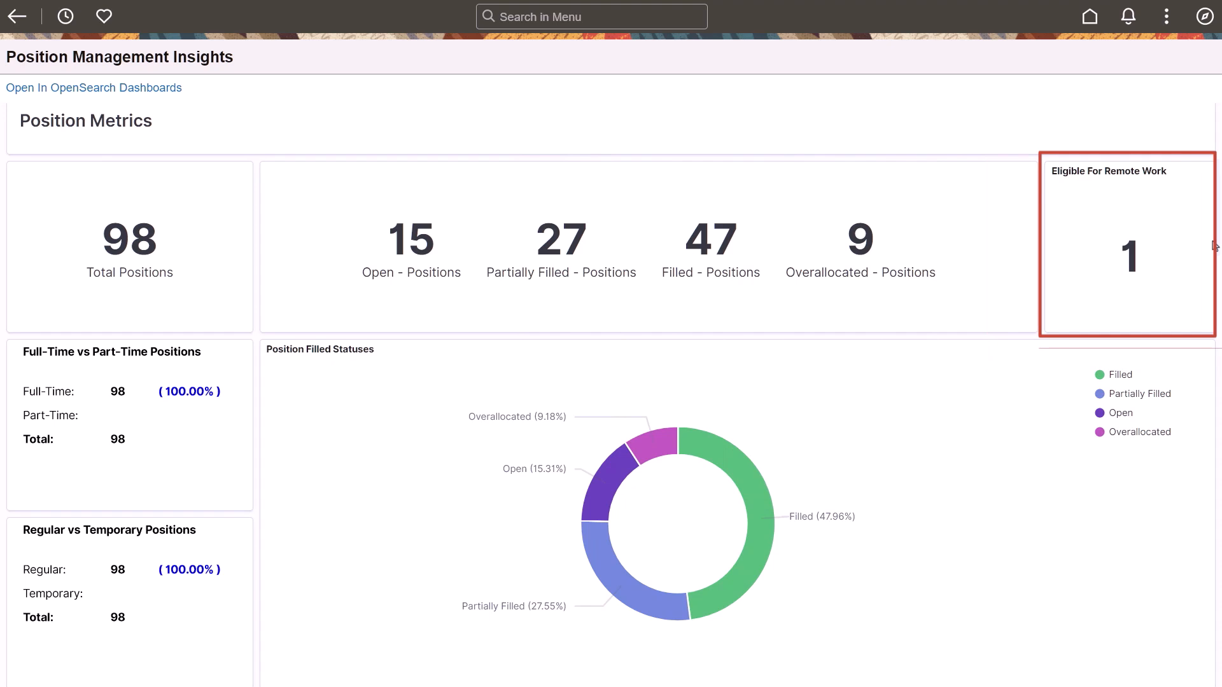
scroll(1207, 280, "down", 3)
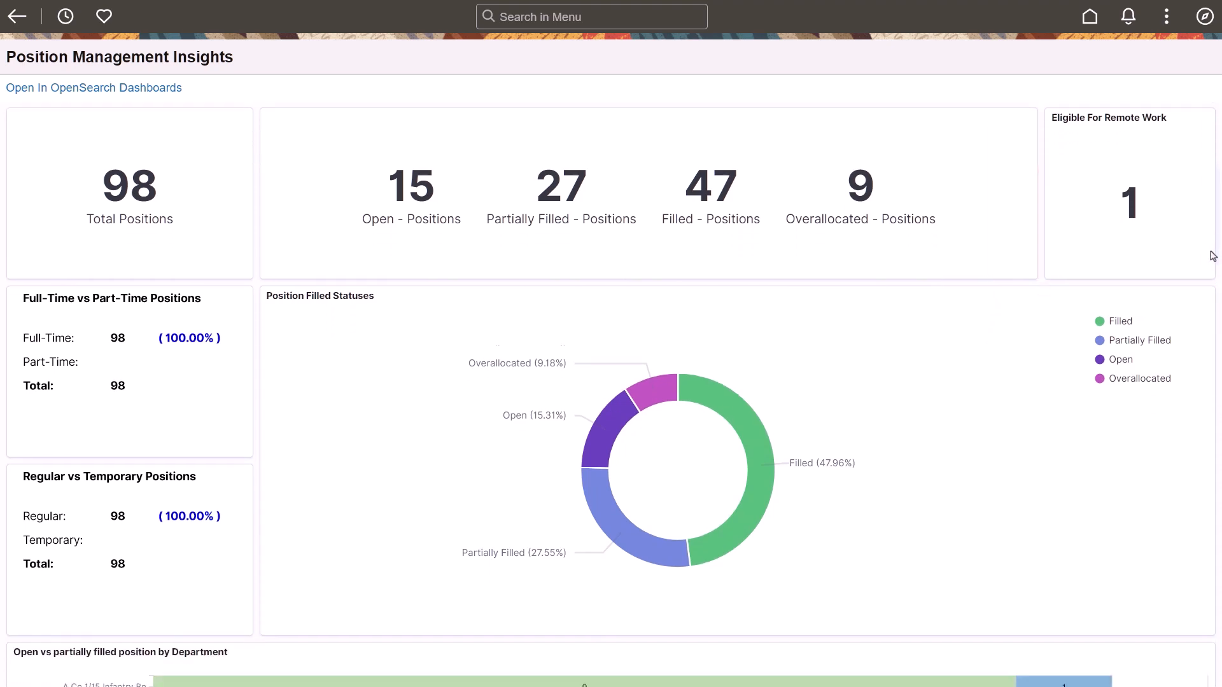
scroll(1208, 280, "down", 3)
scroll(1184, 305, "down", 3)
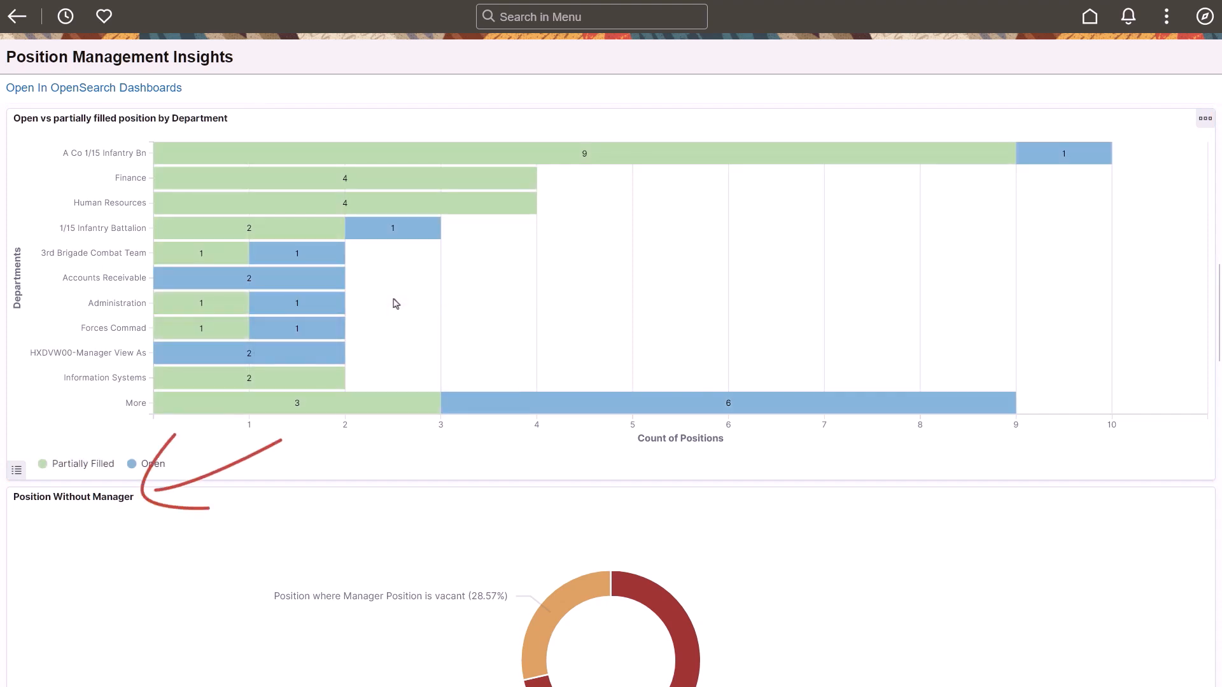
scroll(1204, 286, "down", 5)
scroll(1205, 321, "down", 5)
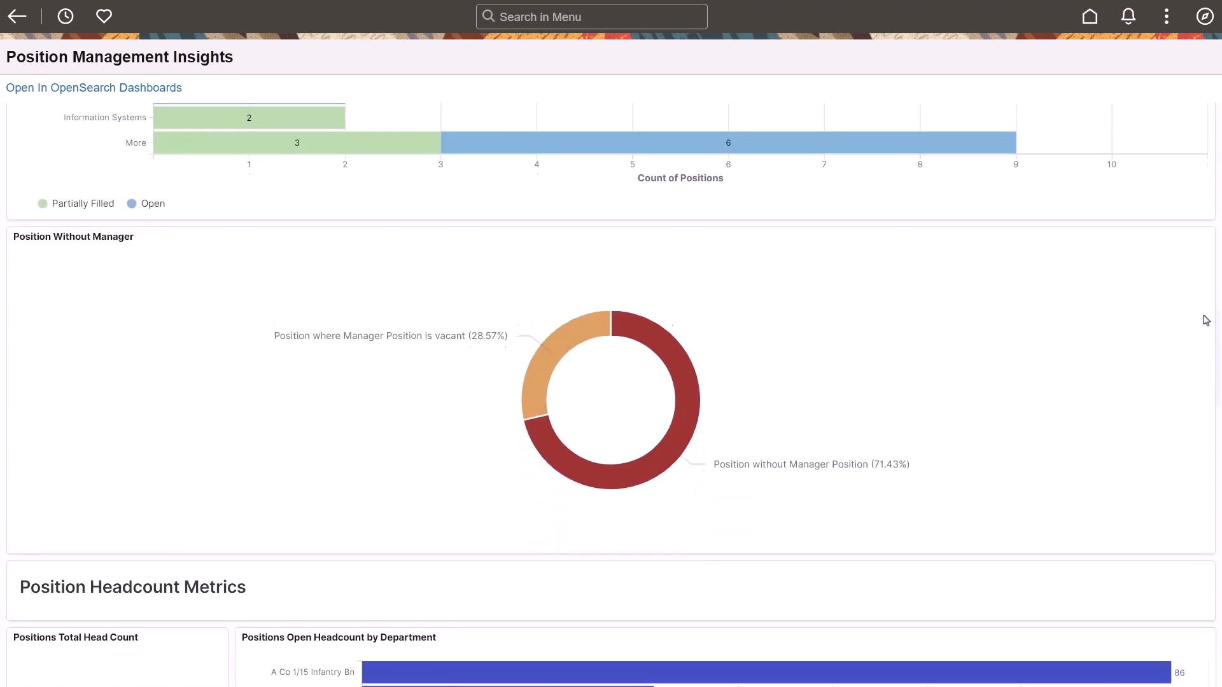
scroll(1205, 321, "down", 3)
scroll(1194, 334, "down", 3)
scroll(1174, 382, "down", 3)
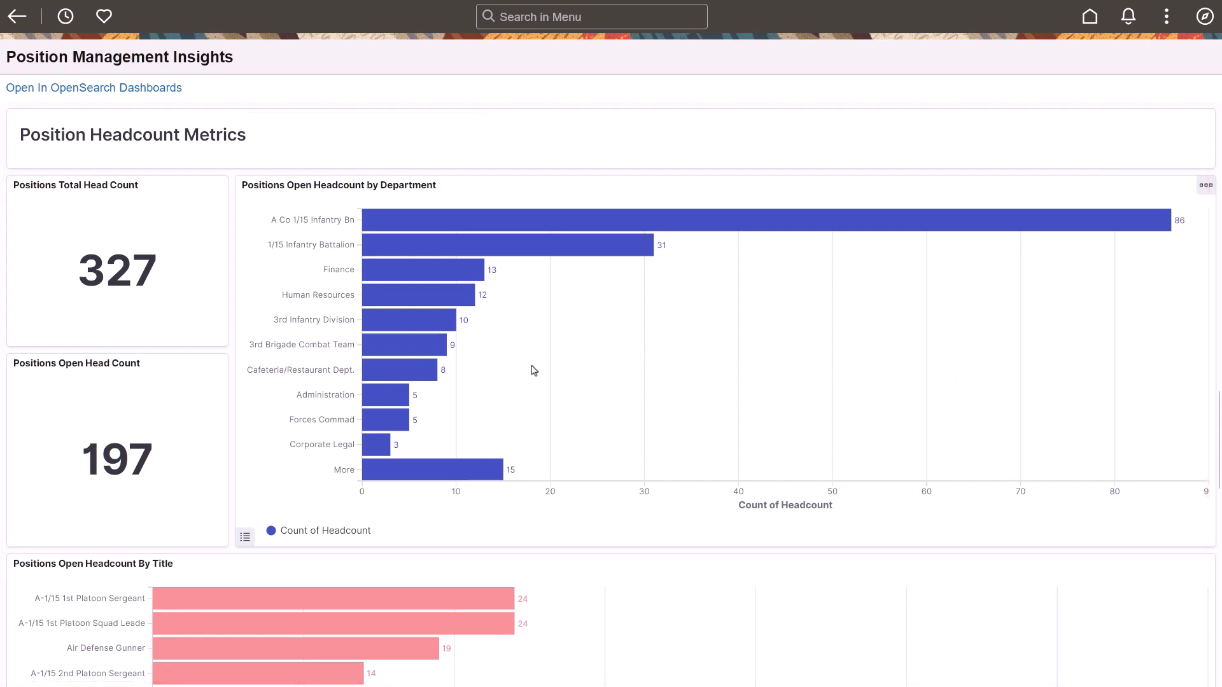
Filter the dashboard to Human Resources via its Positions Open Headcount bar.
left_click(462, 303)
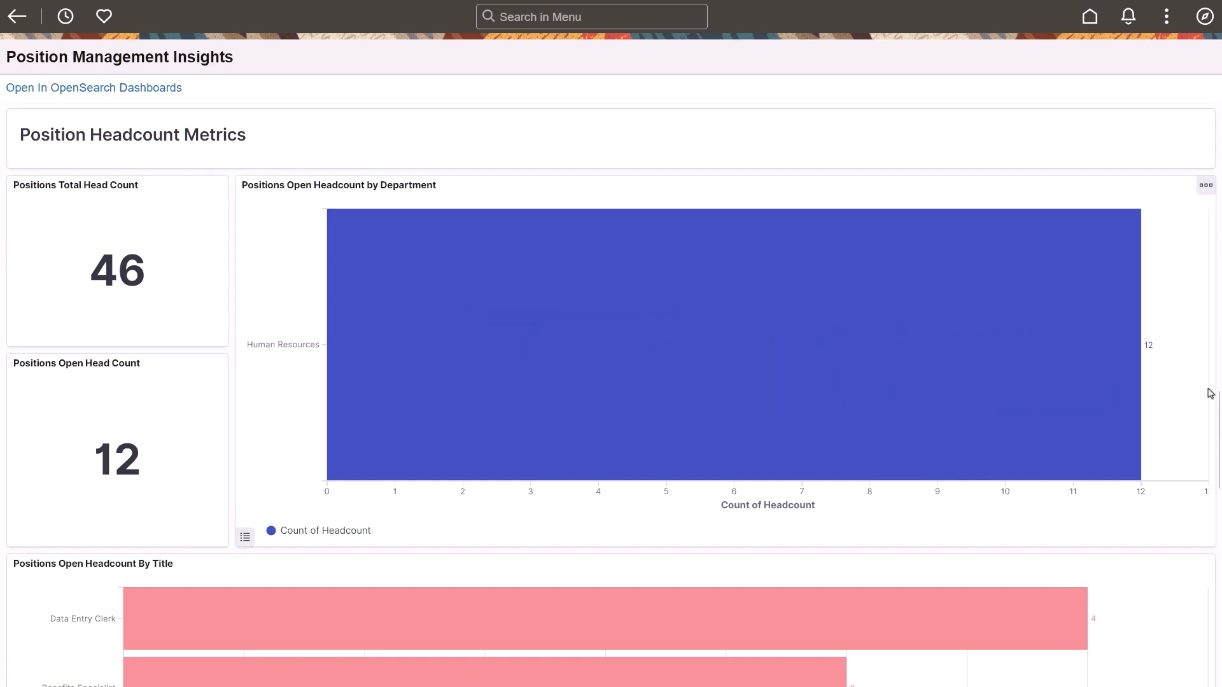
scroll(1215, 401, "down", 5)
scroll(1215, 458, "down", 5)
scroll(1215, 481, "down", 4)
scroll(1212, 515, "down", 3)
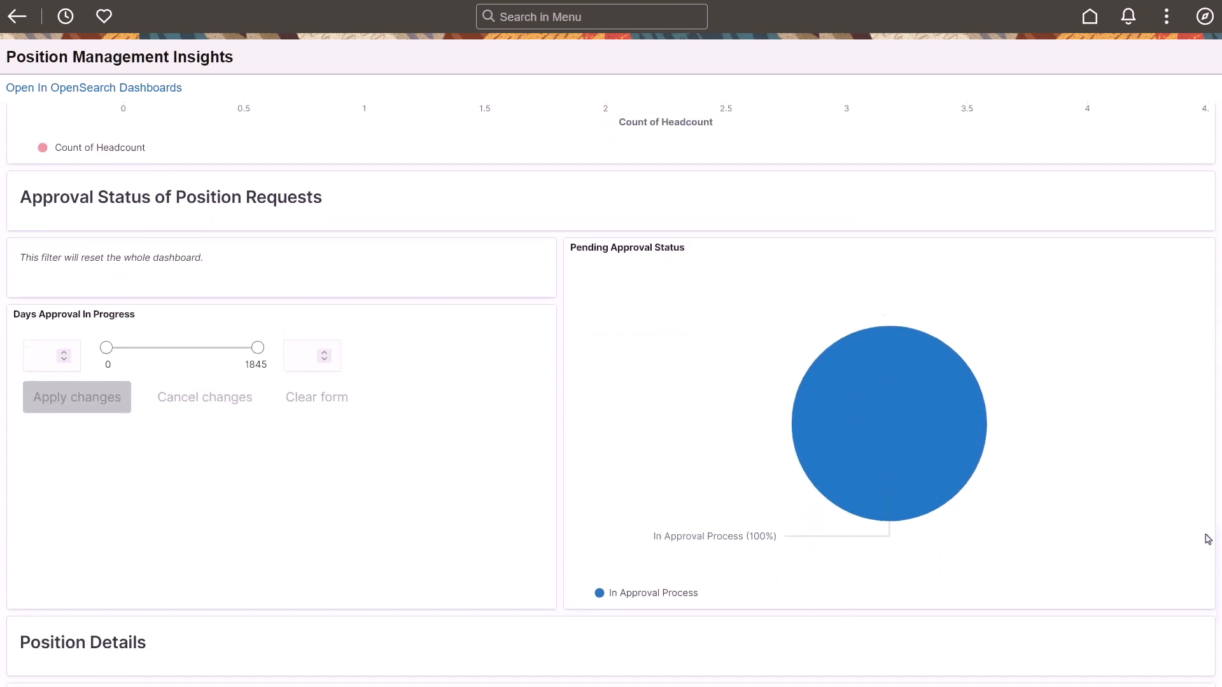
scroll(1203, 550, "down", 3)
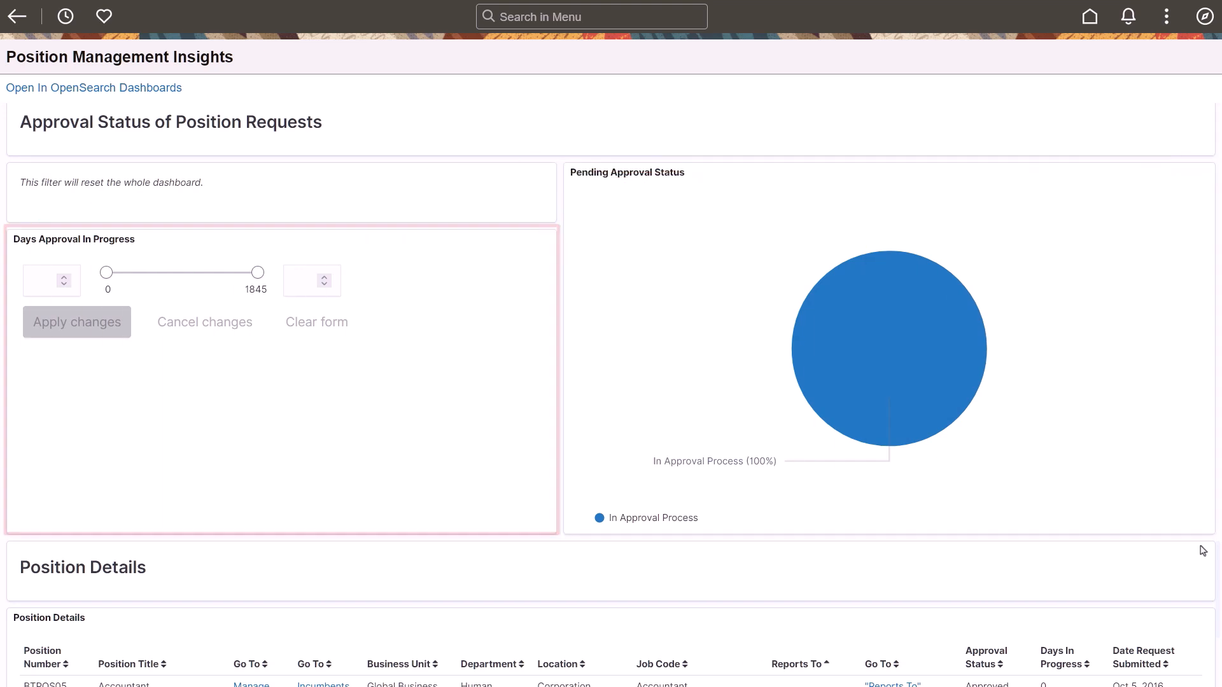
scroll(1199, 564, "down", 5)
scroll(1190, 616, "down", 3)
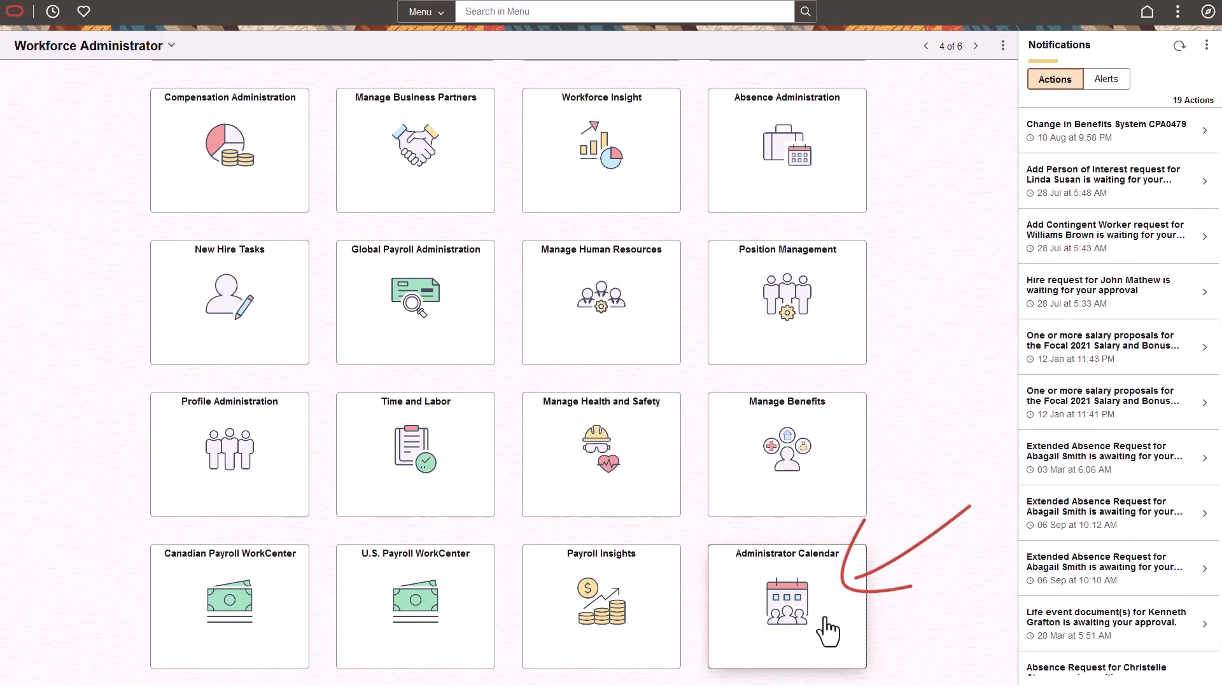
Select the Administrator Calendar team with SetID SHARE and business unit GBIBU and show its calendar.
left_click(828, 628)
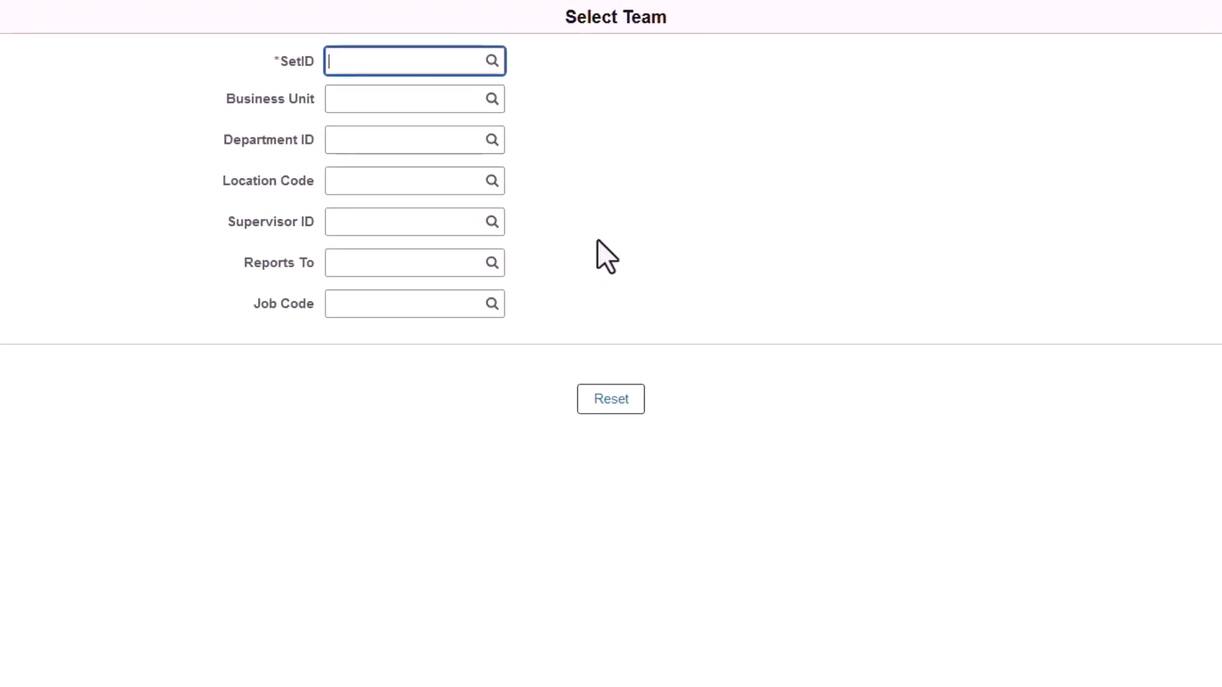
left_click(385, 60)
type("SHA")
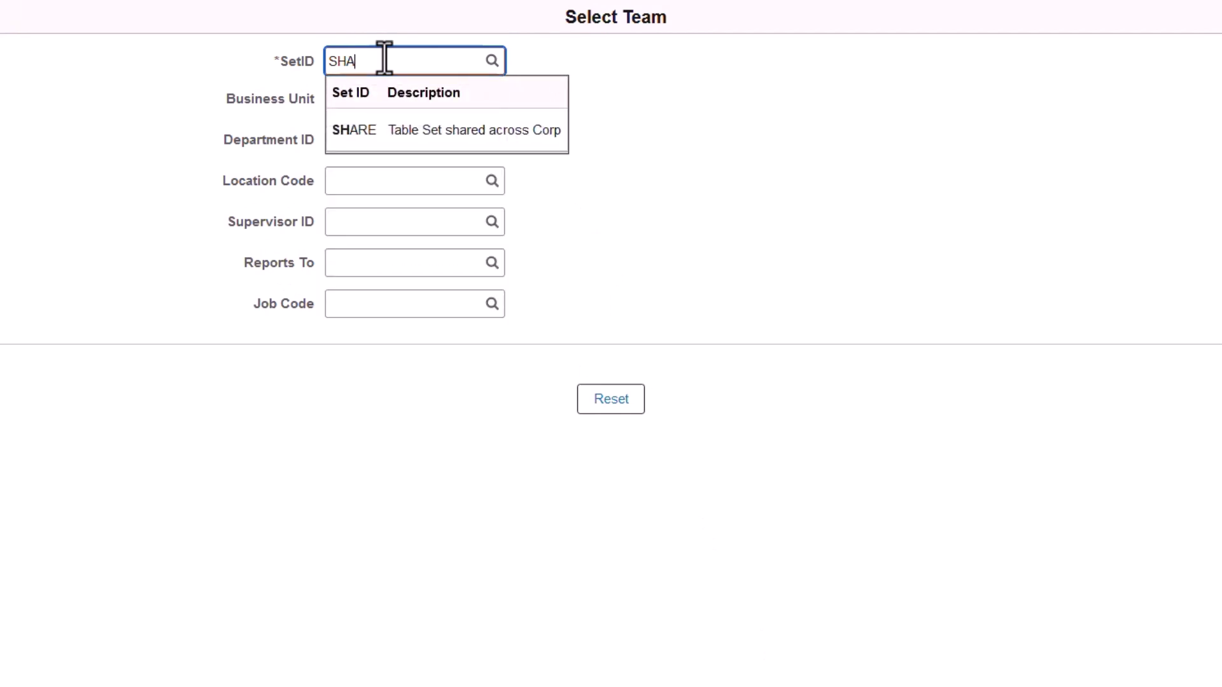
type("RE")
left_click(396, 130)
left_click(401, 98)
type("GBIBU")
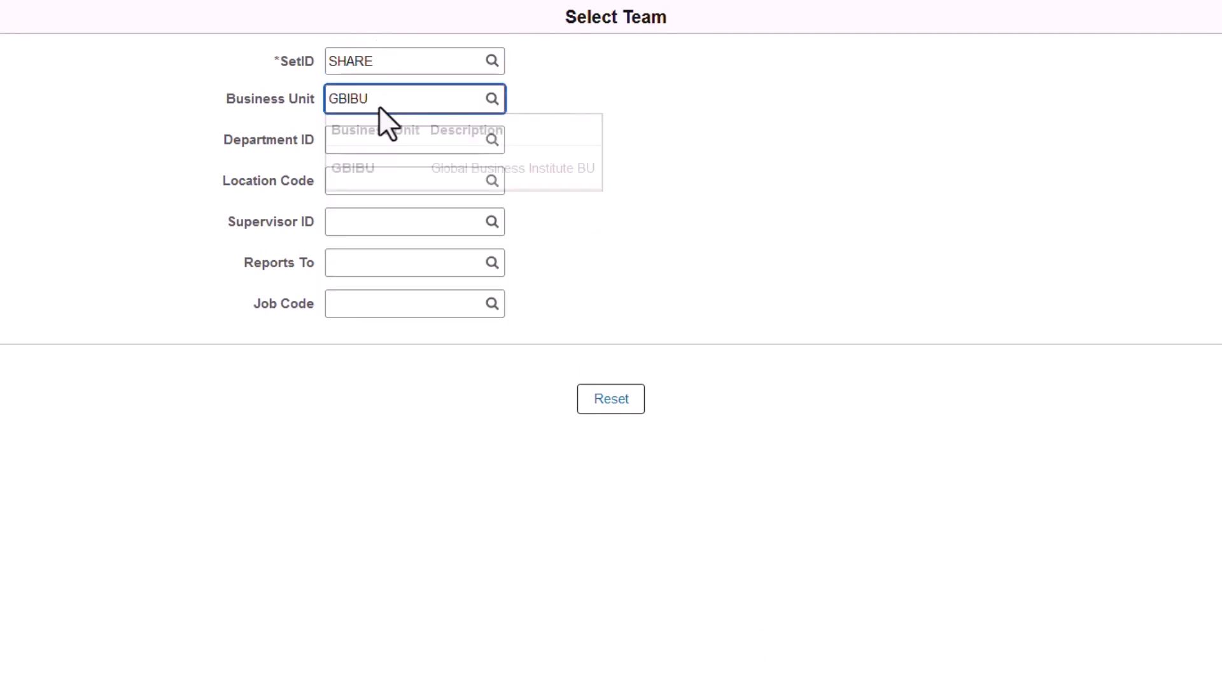
left_click(367, 168)
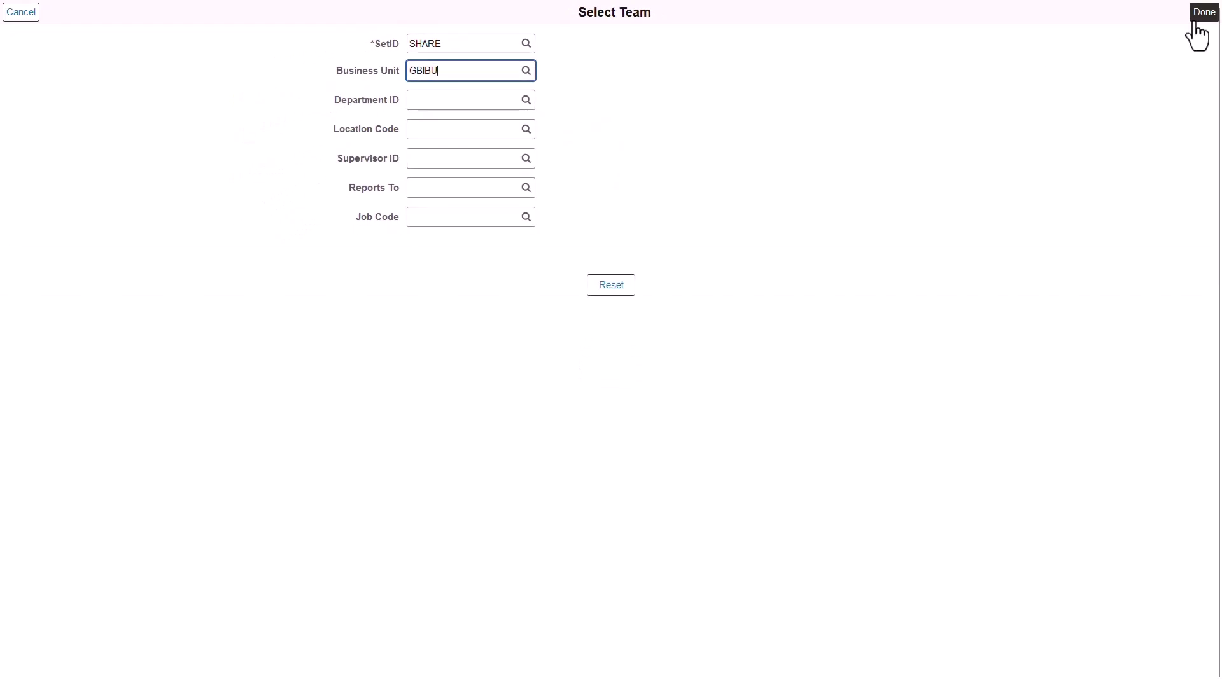
left_click(1203, 12)
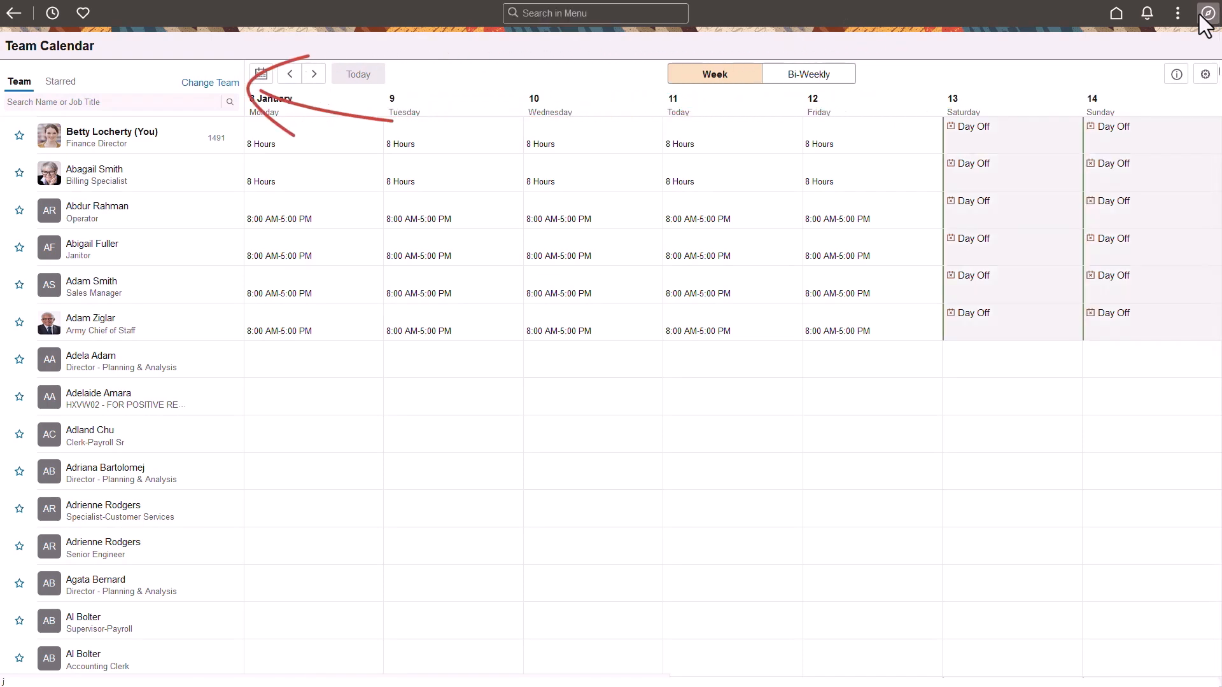
Cancel Change Team, then view the billing specialist's Friday 12 January schedule and its team-member actions.
left_click(222, 82)
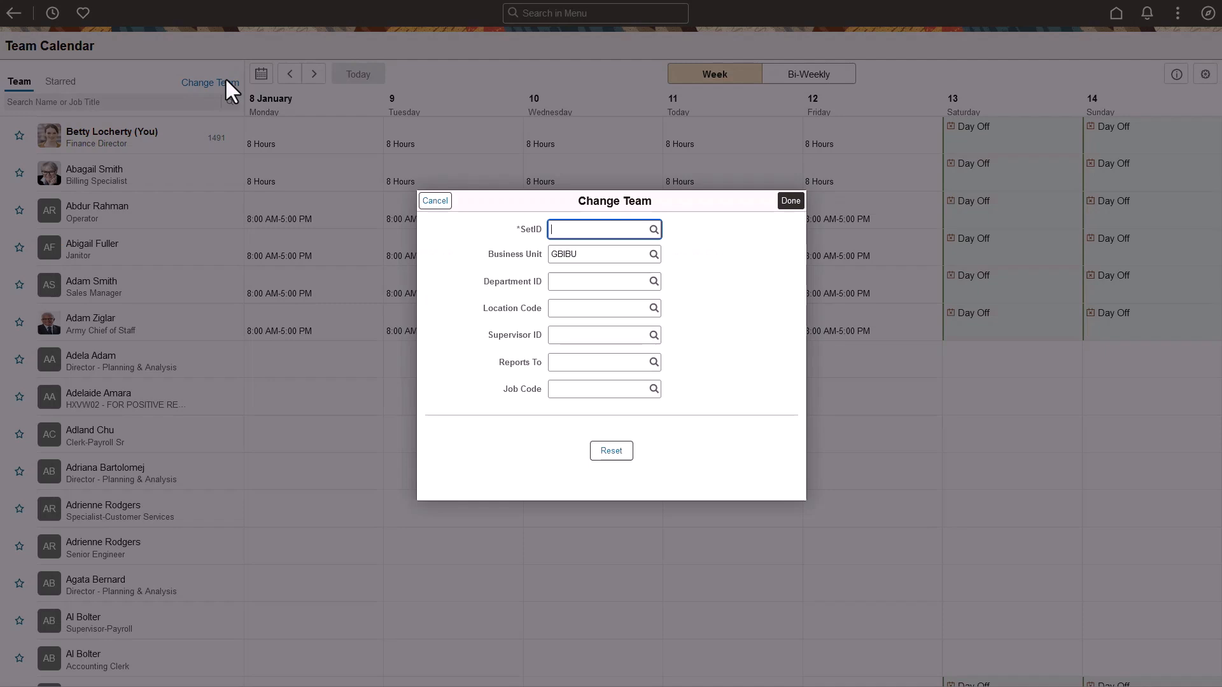
left_click(788, 200)
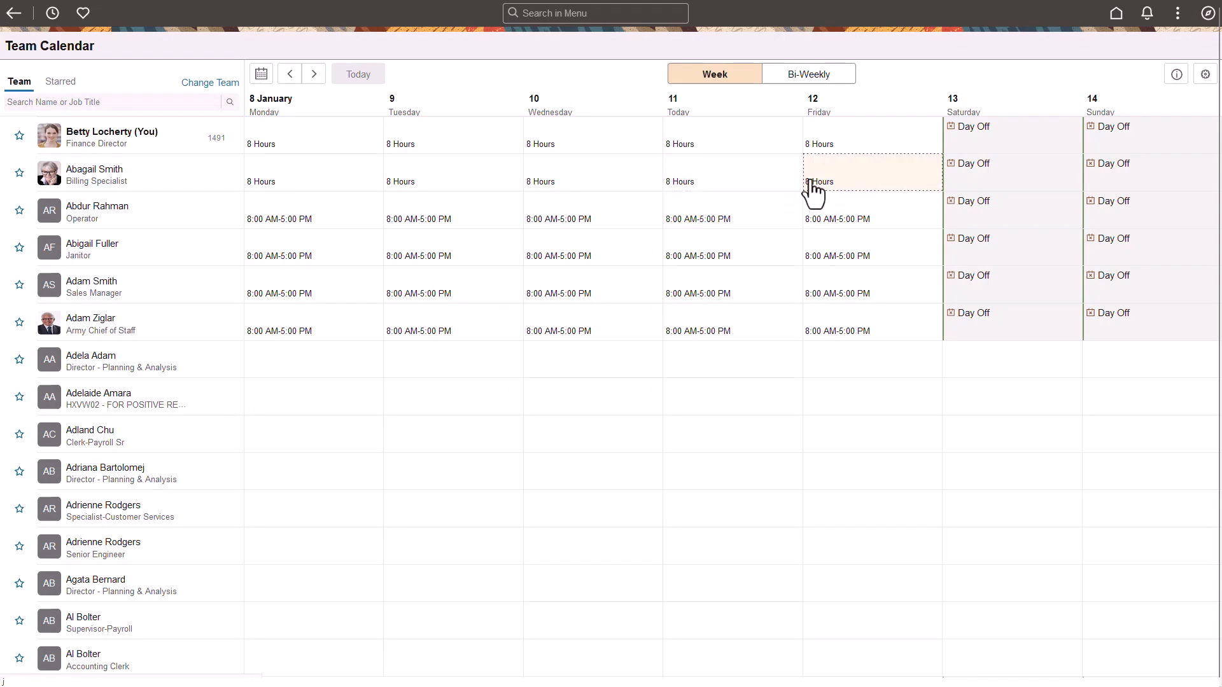
left_click(815, 183)
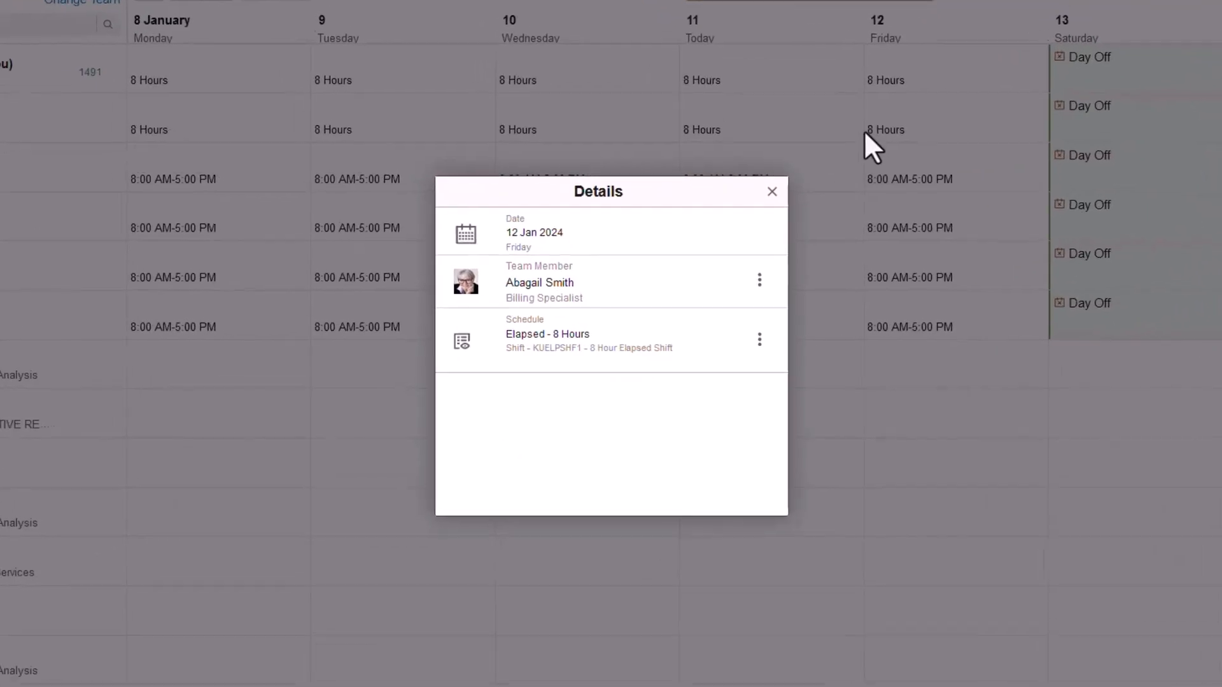
left_click(768, 277)
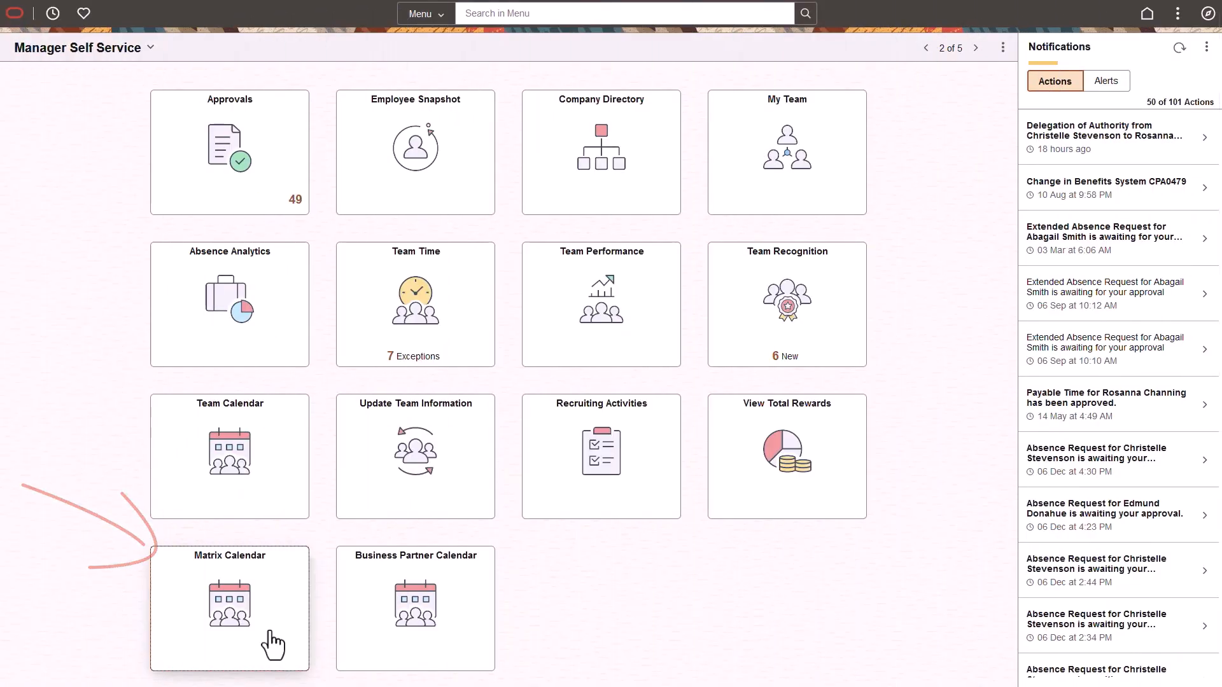
Show the Matrix Calendar and dismiss its Filters without applying any.
left_click(273, 645)
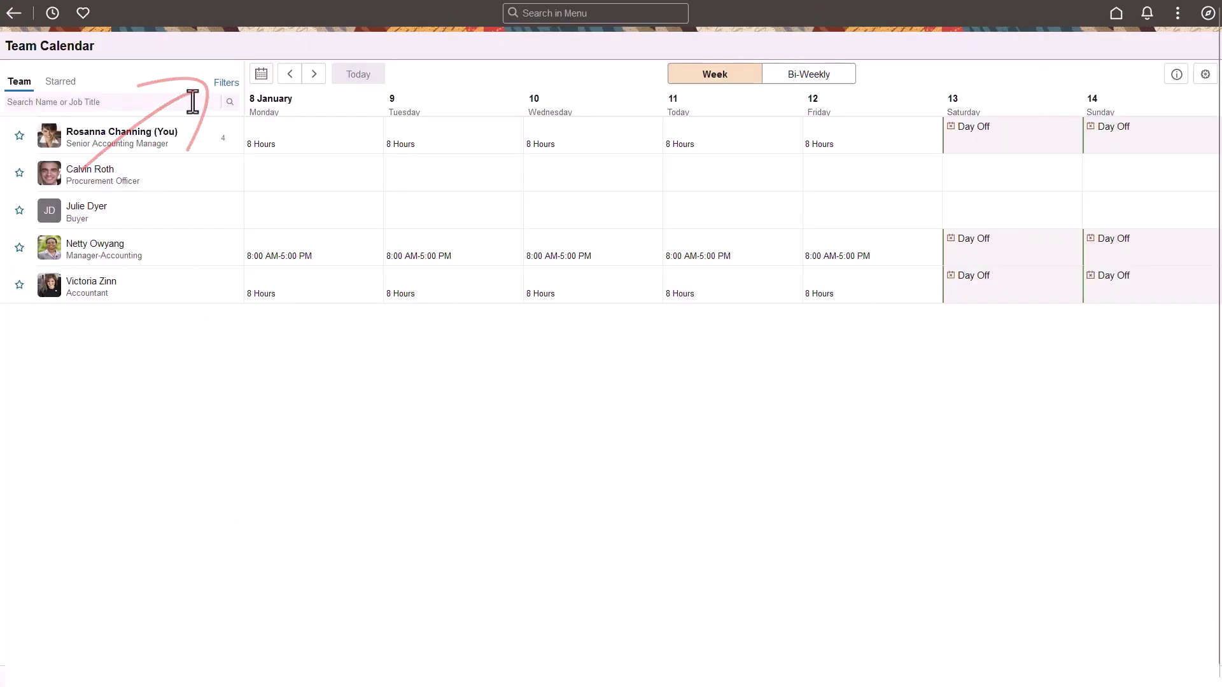
left_click(227, 82)
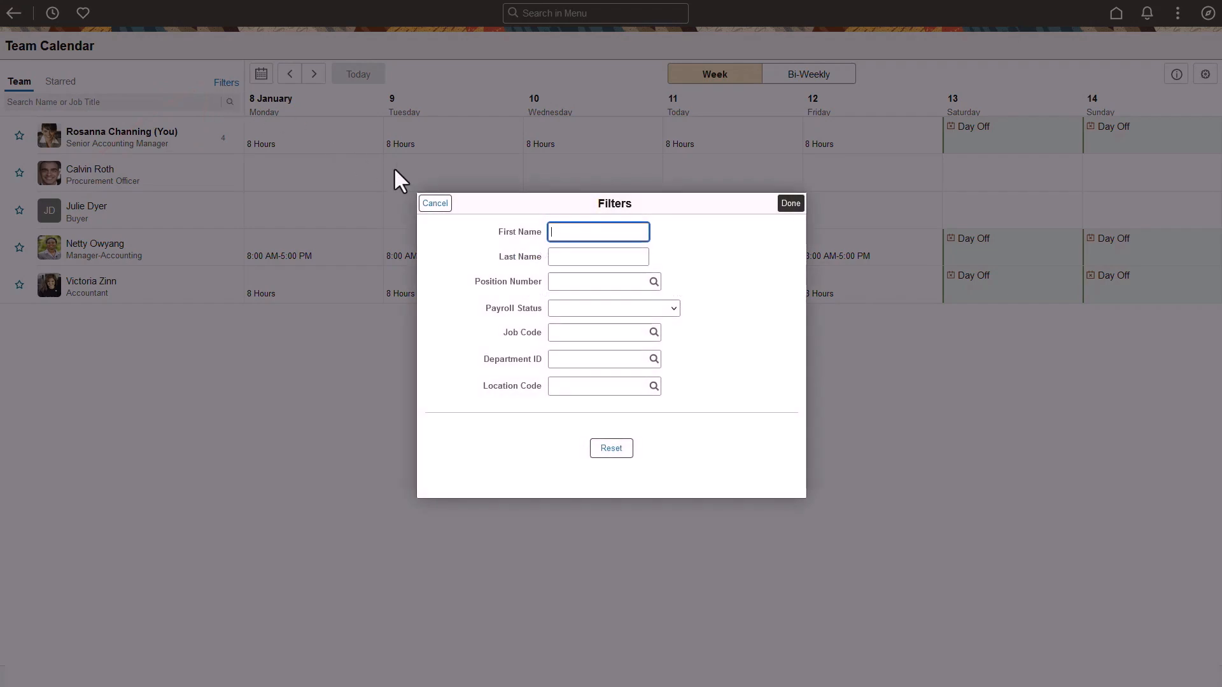
left_click(434, 206)
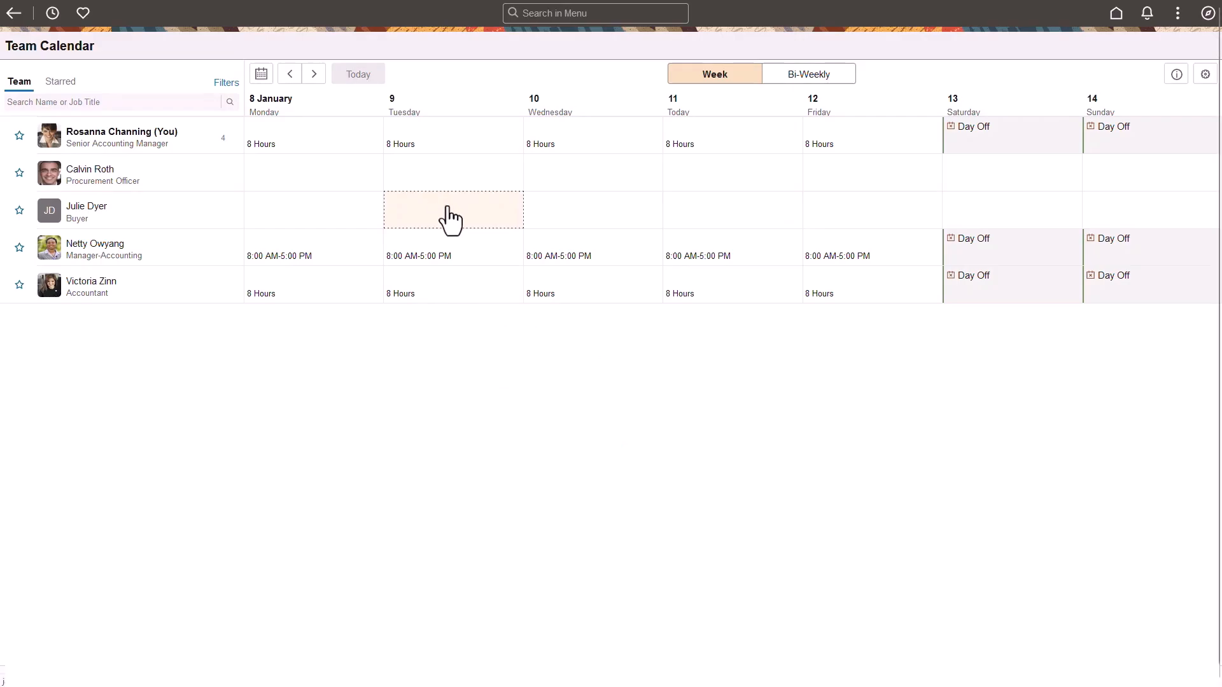
left_click(487, 250)
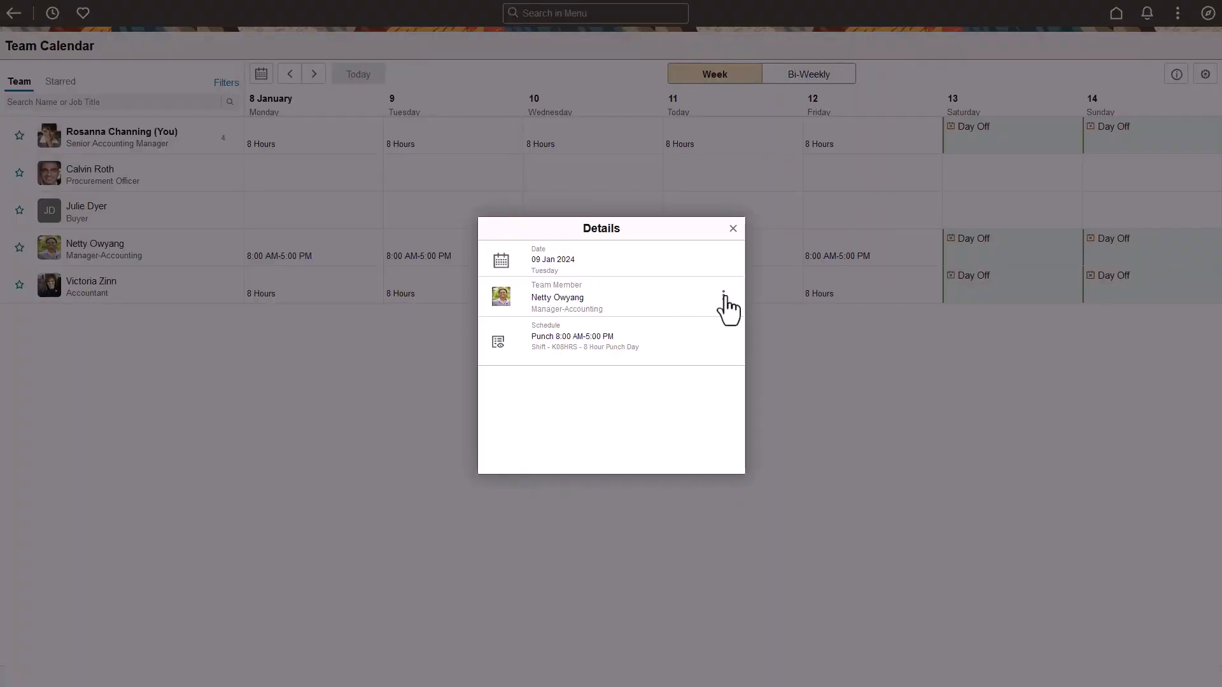
left_click(724, 298)
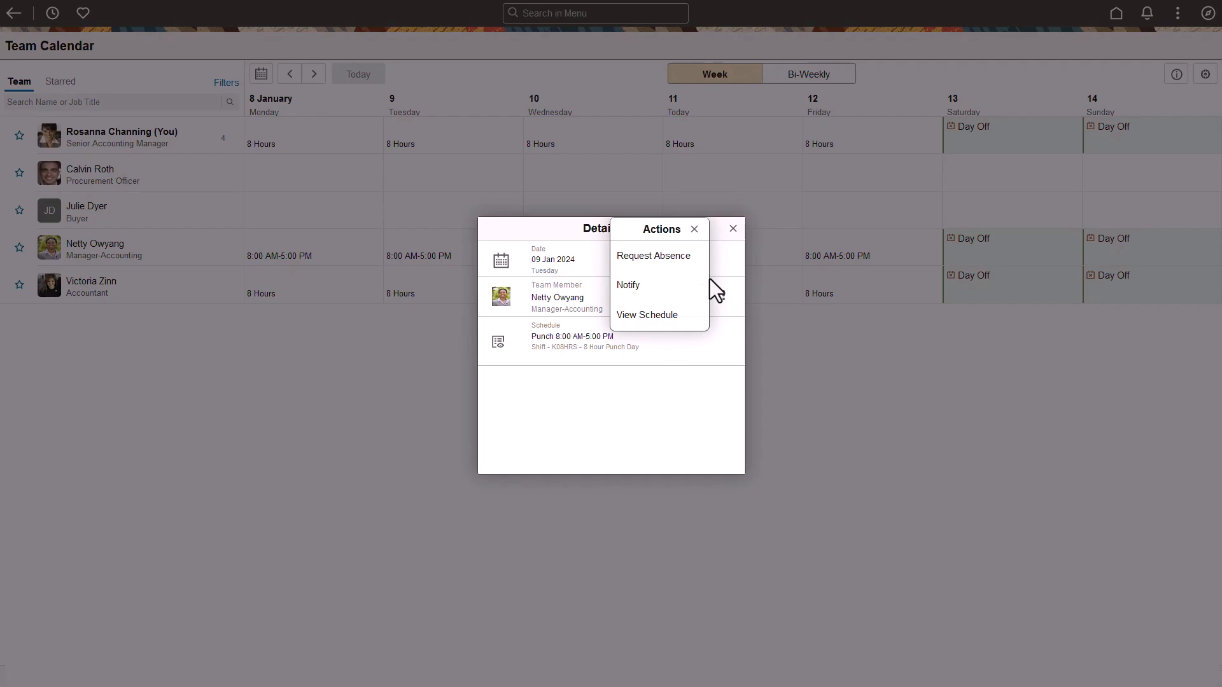
left_click(694, 229)
left_click(733, 228)
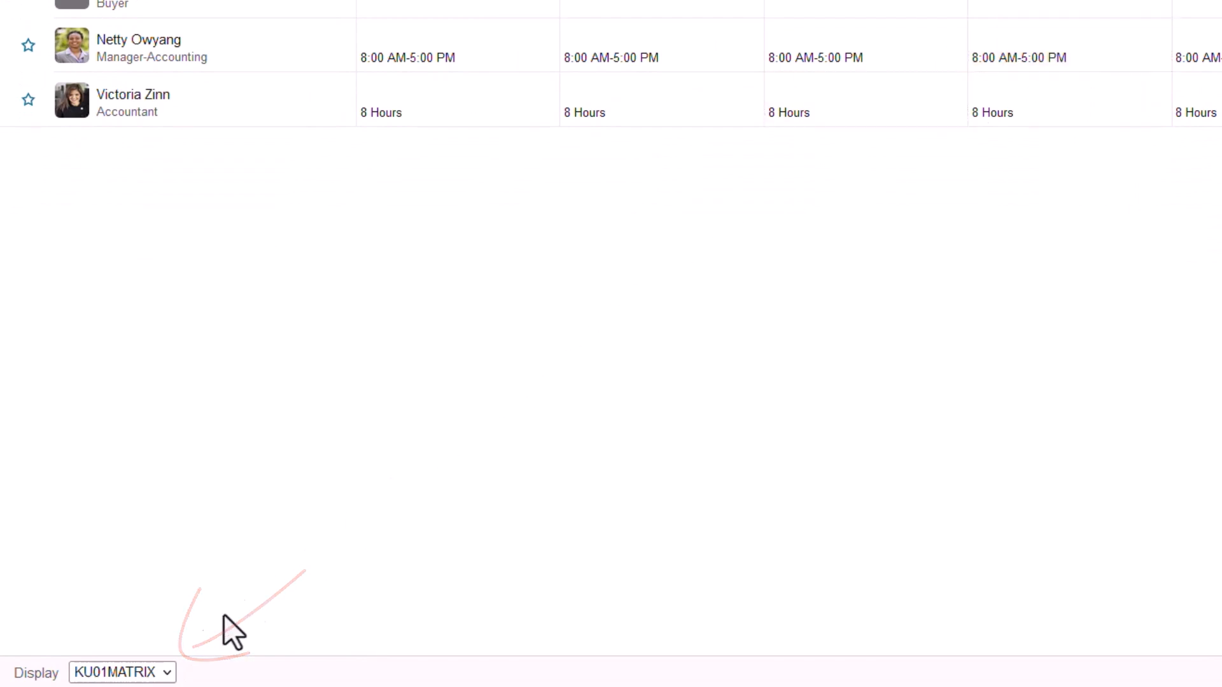
left_click(167, 672)
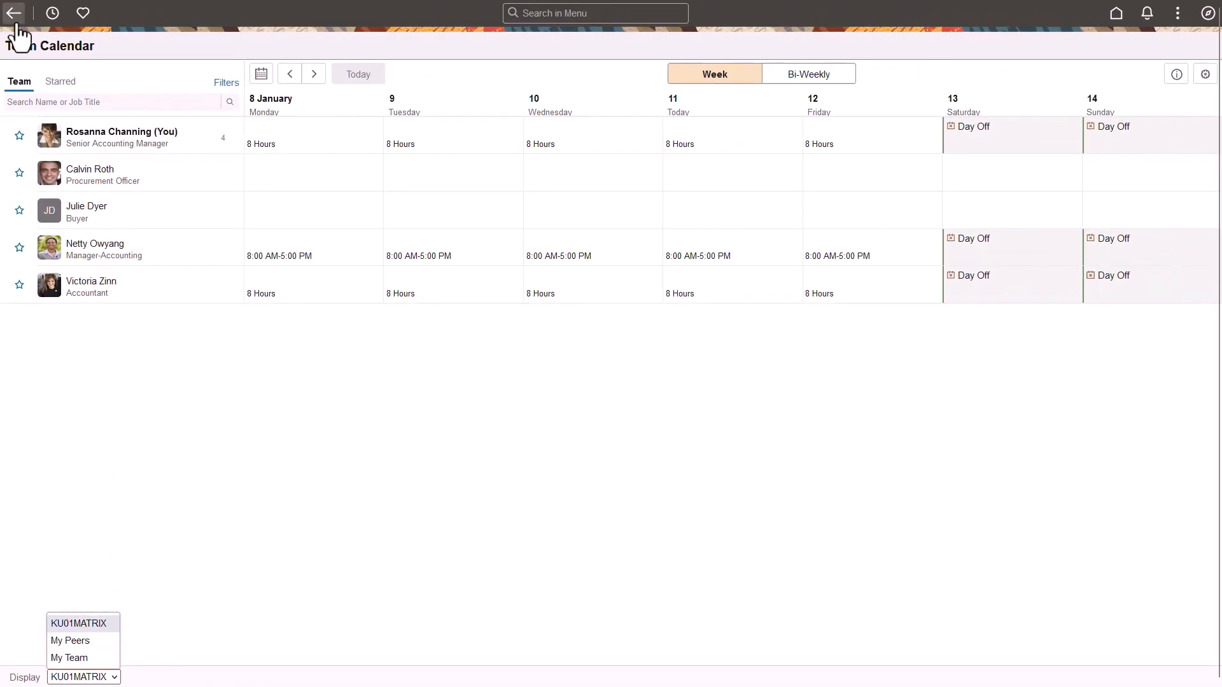
left_click(14, 13)
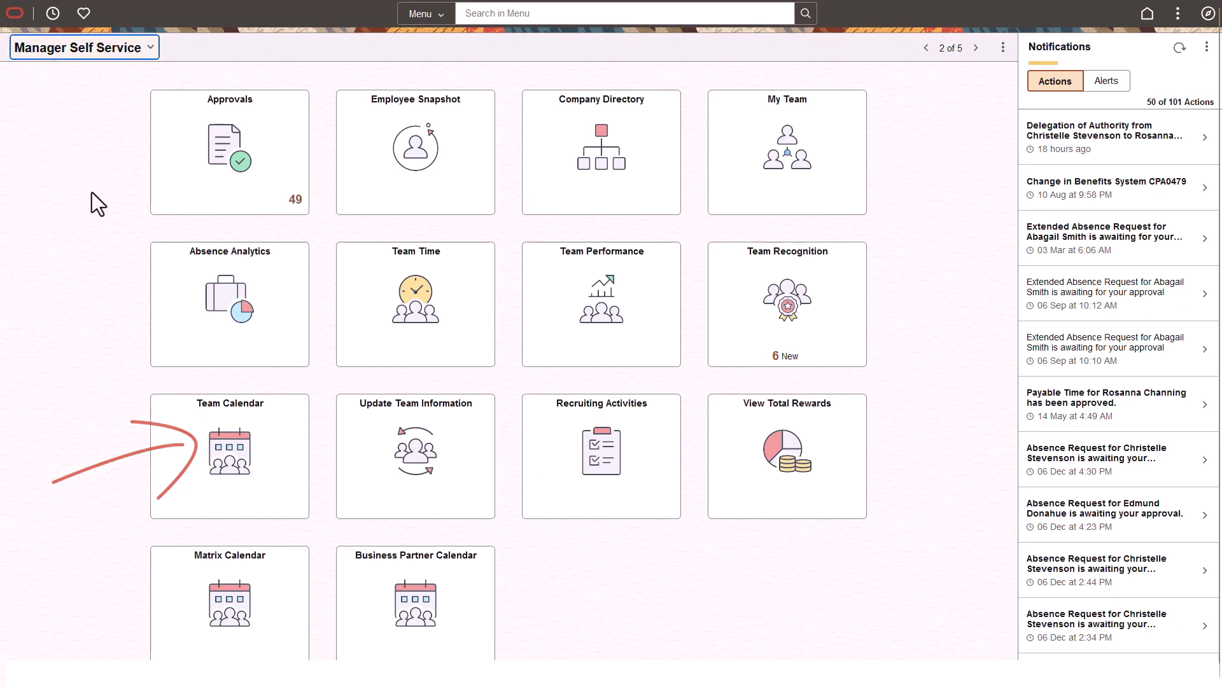
left_click(179, 437)
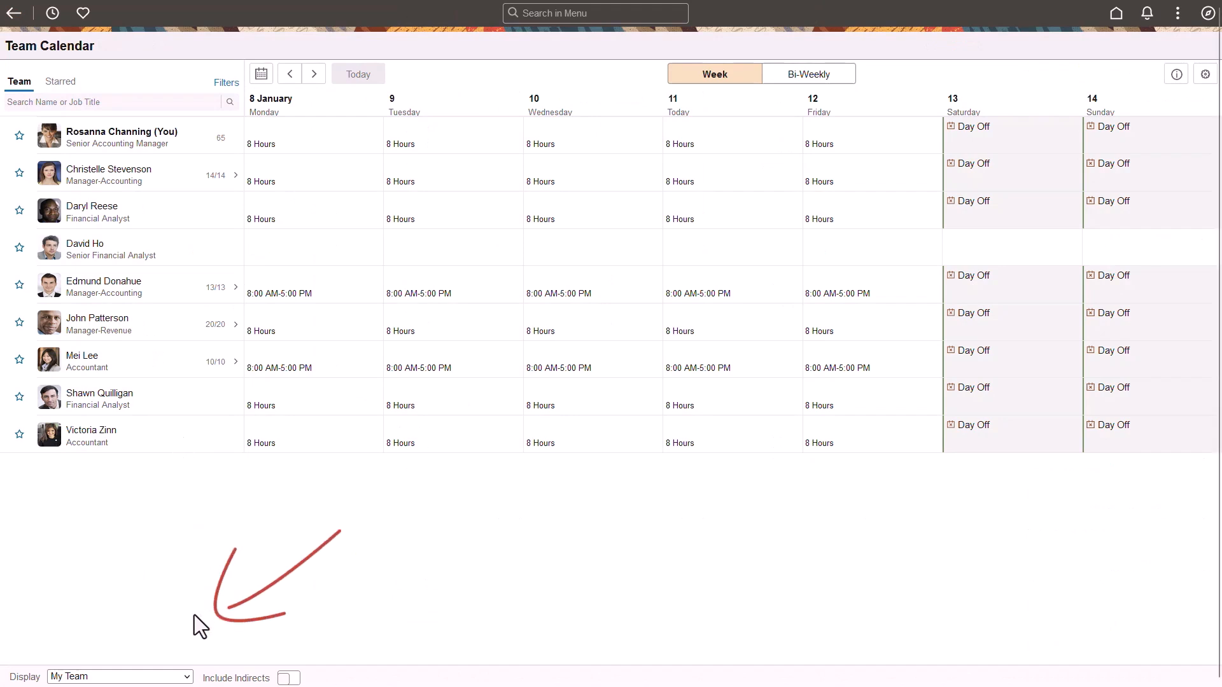
left_click(187, 677)
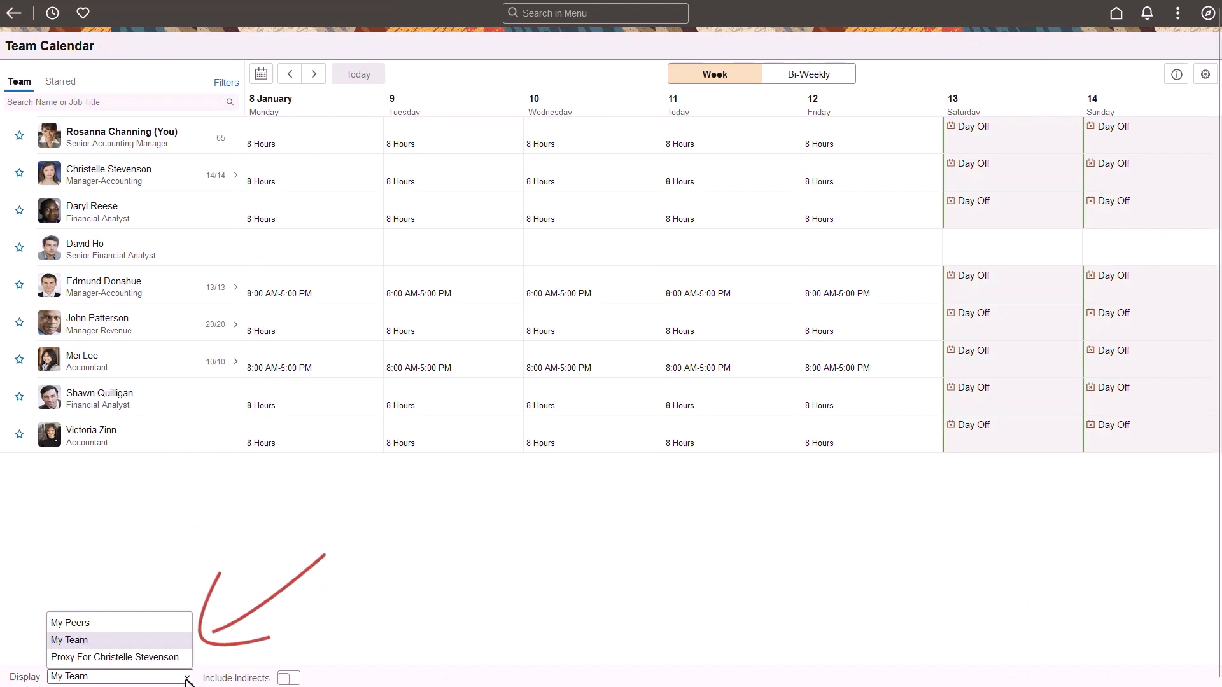
left_click(115, 657)
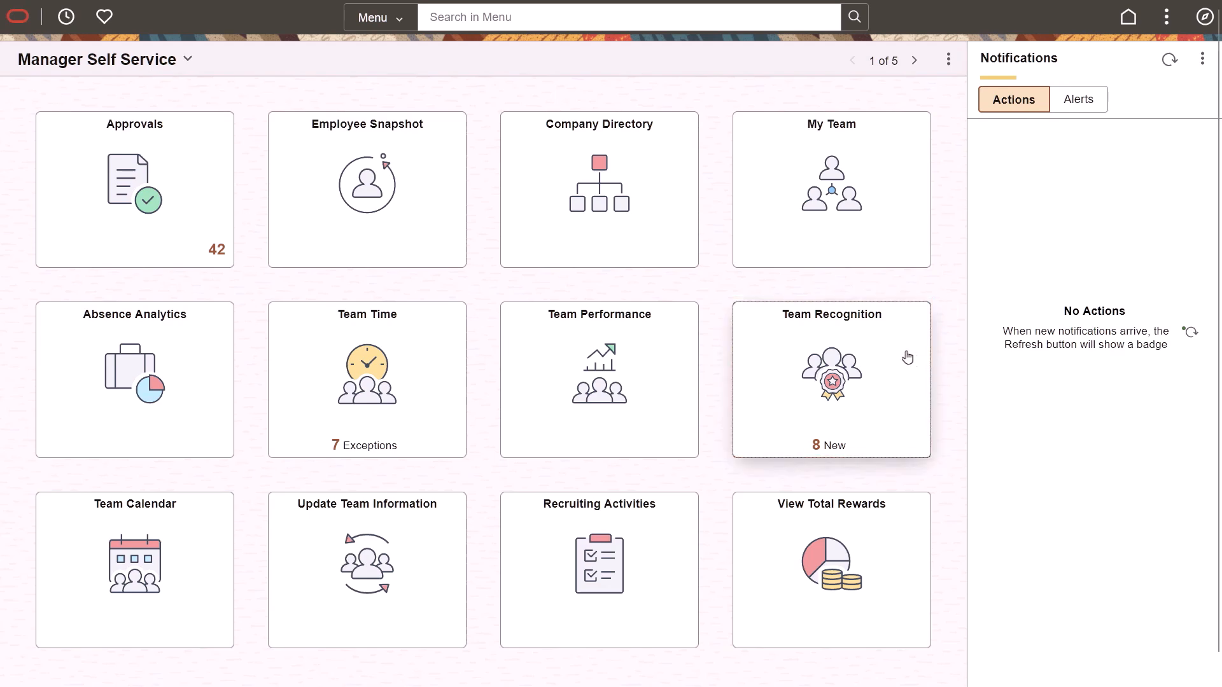
left_click(879, 350)
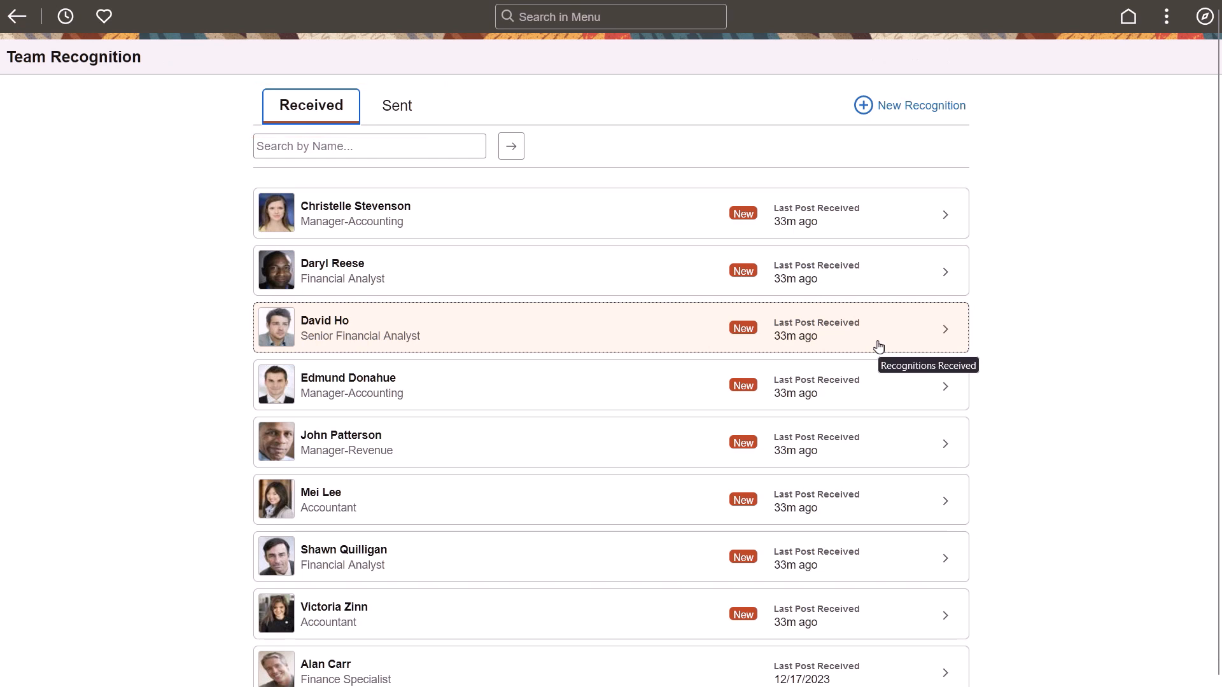
left_click(858, 429)
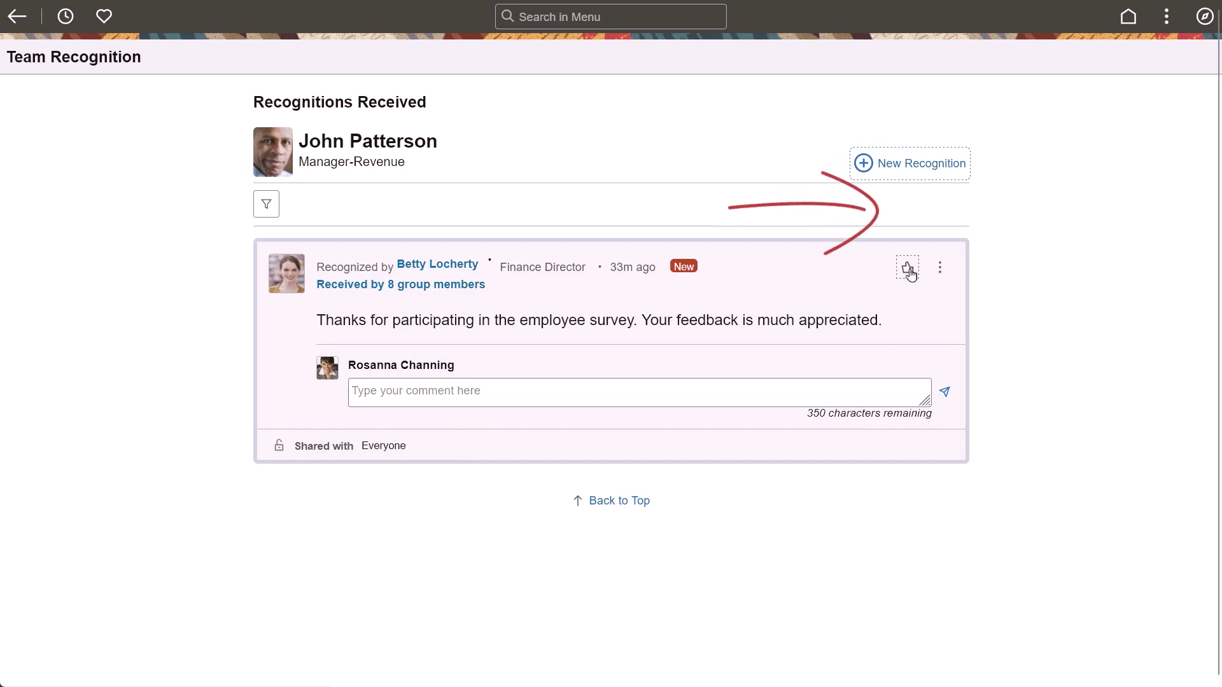
Like the employee-survey recognition, comment 'Good job!', and show its Report Post option.
left_click(907, 270)
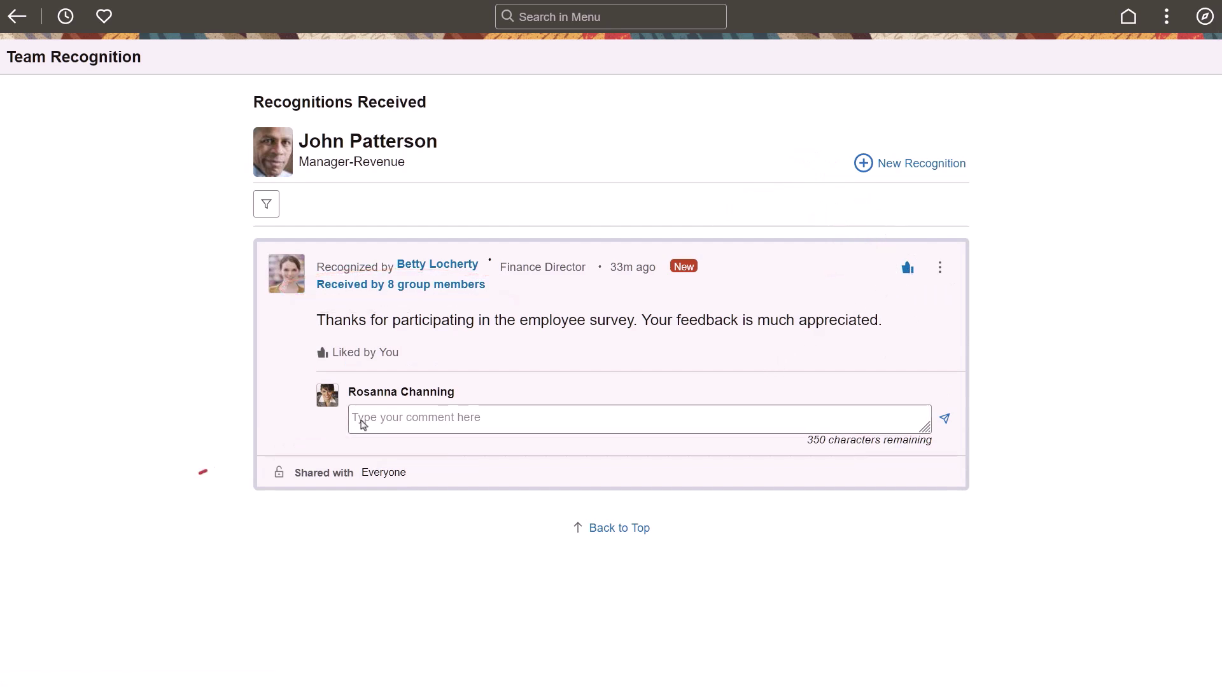
left_click(368, 416)
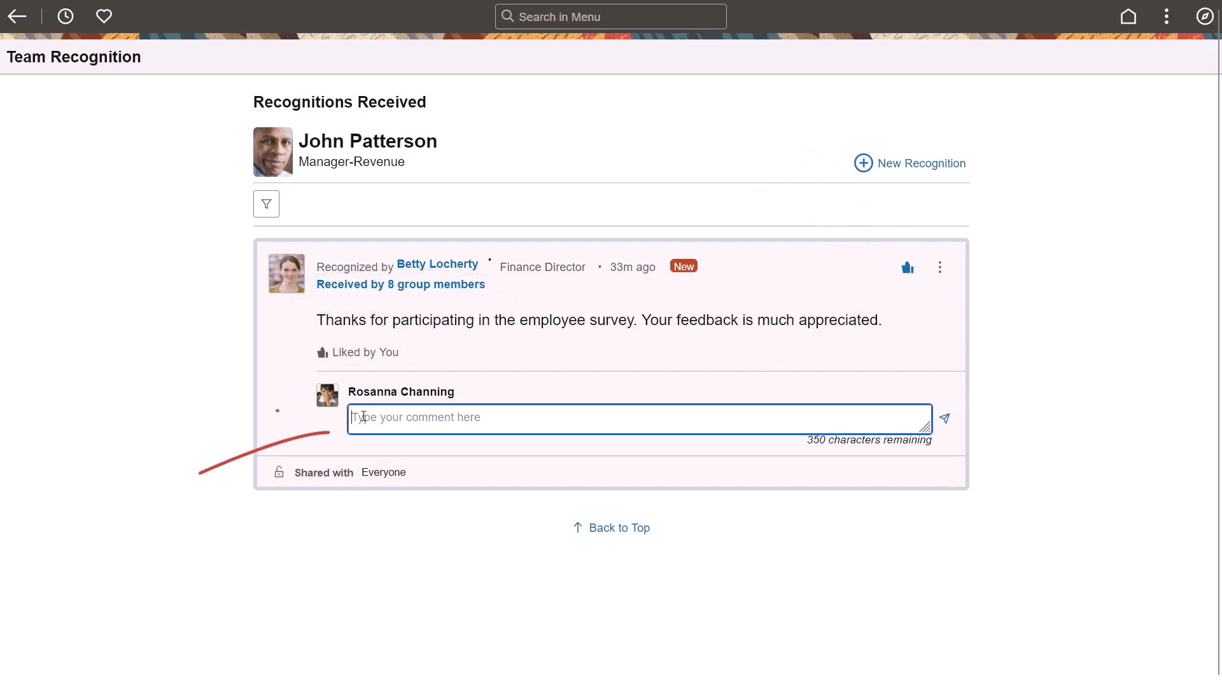
type("Good job!")
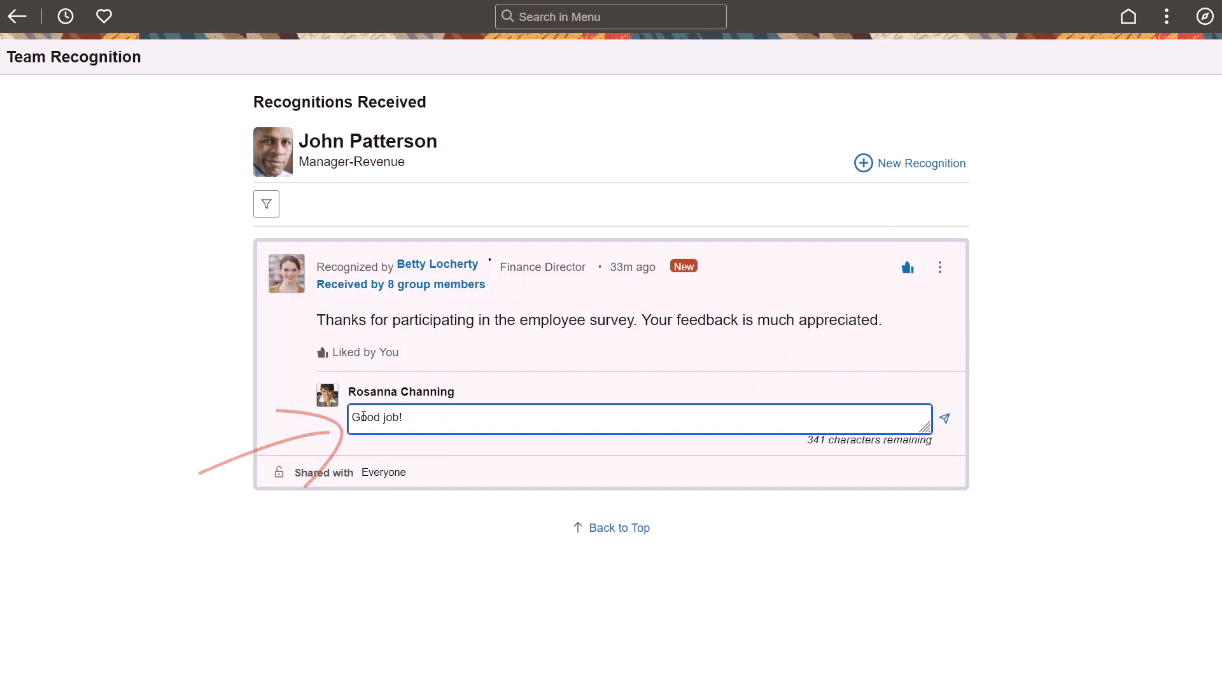
left_click(945, 418)
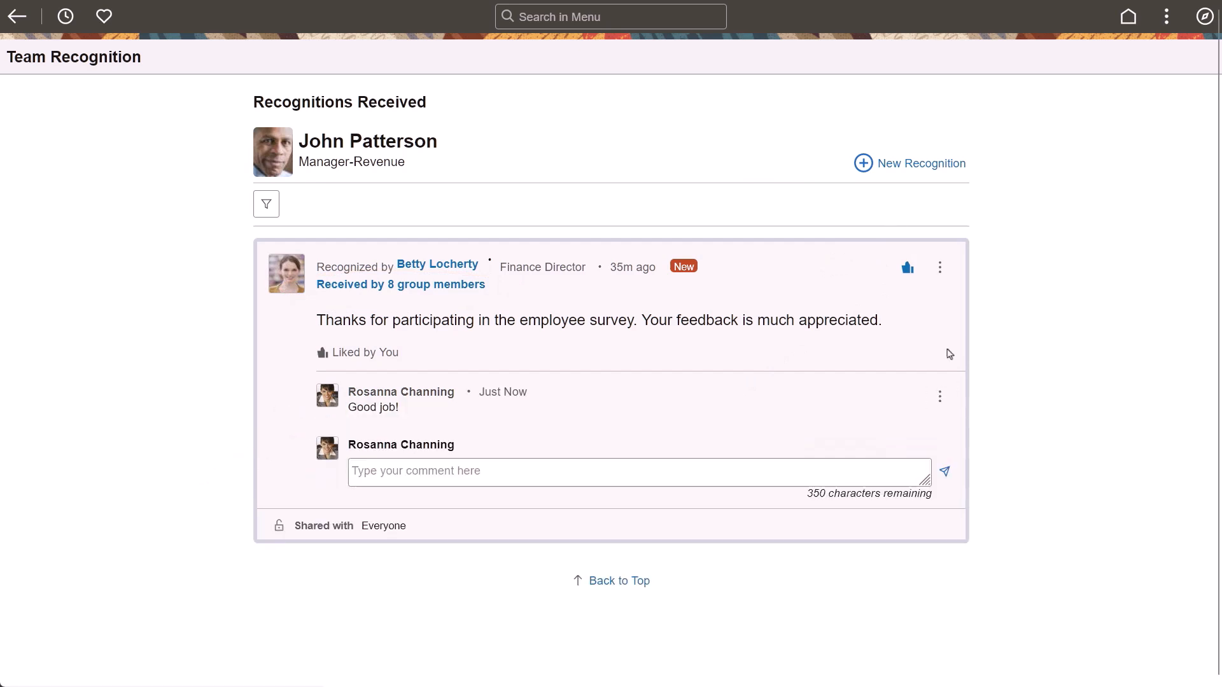
left_click(939, 267)
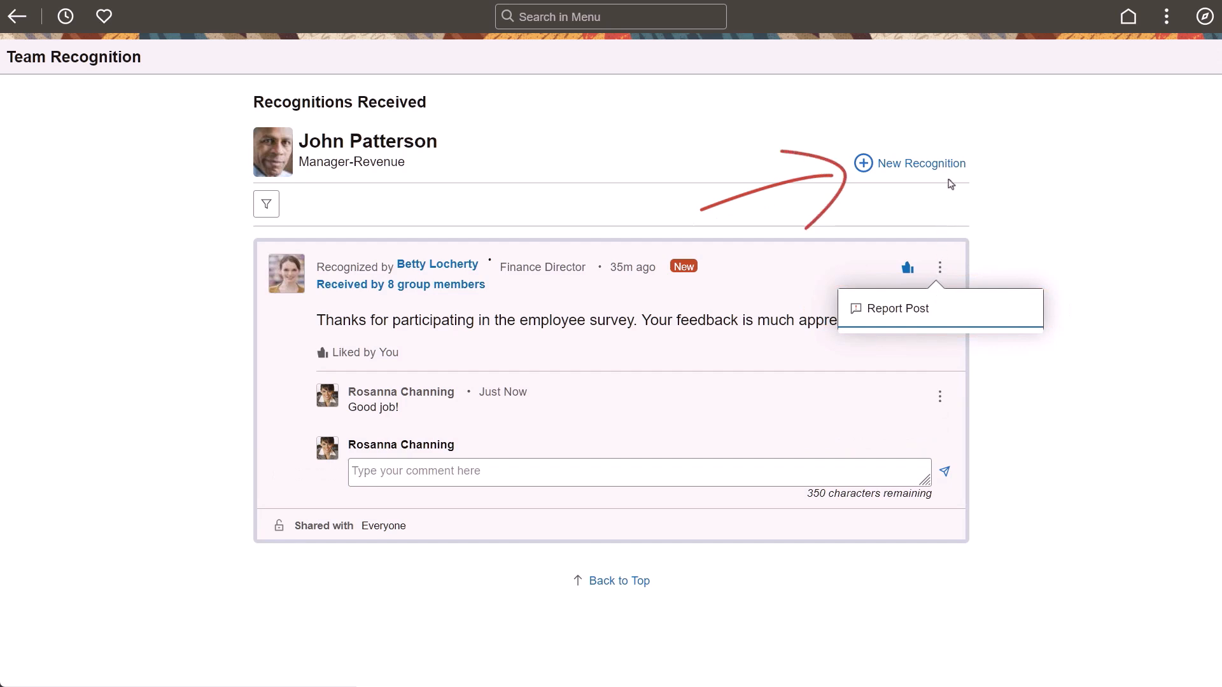
left_click(952, 170)
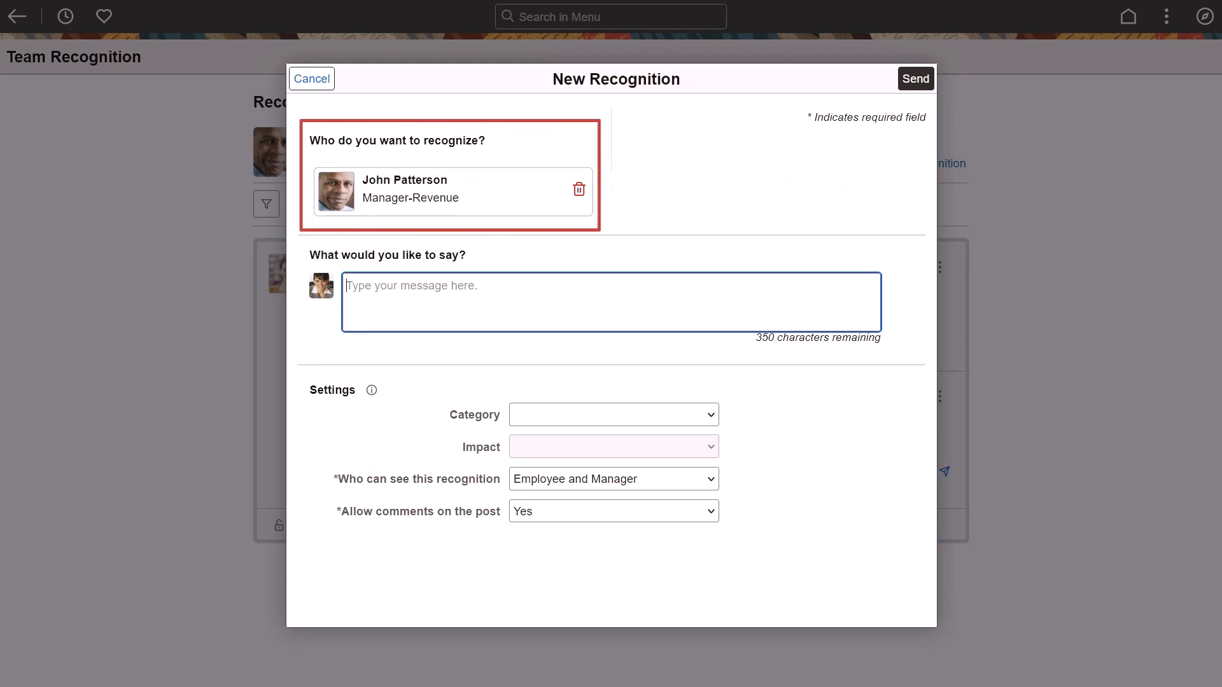
type("Than")
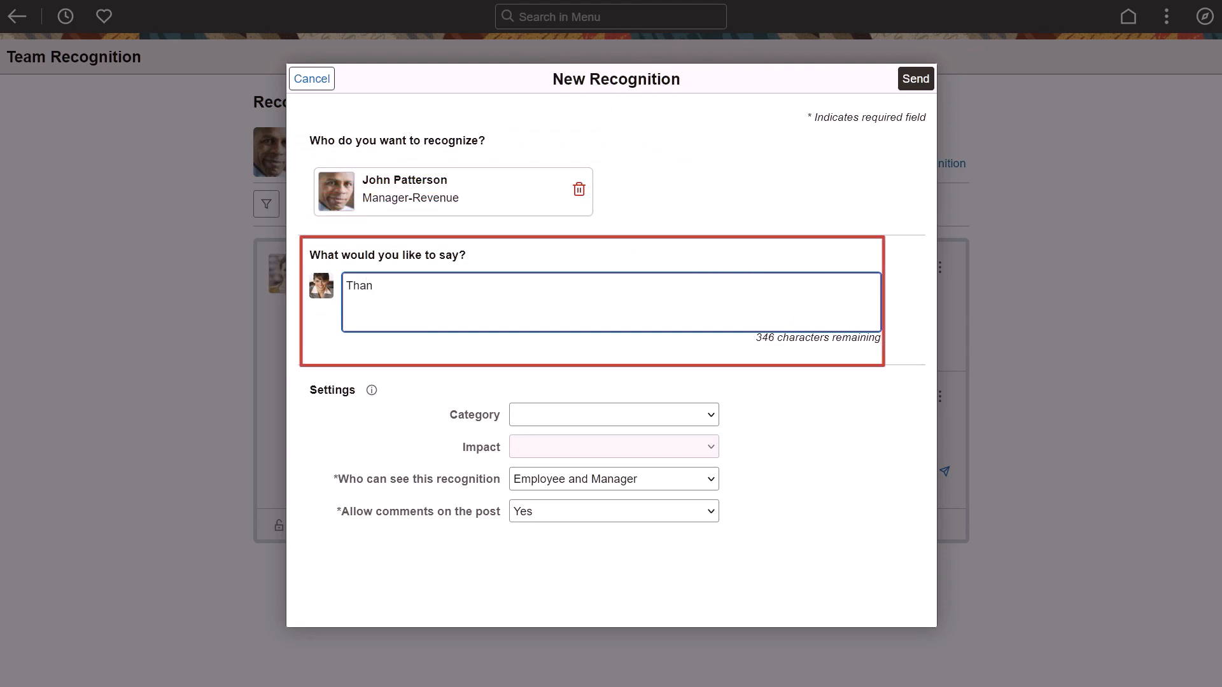
type("ks for your help!")
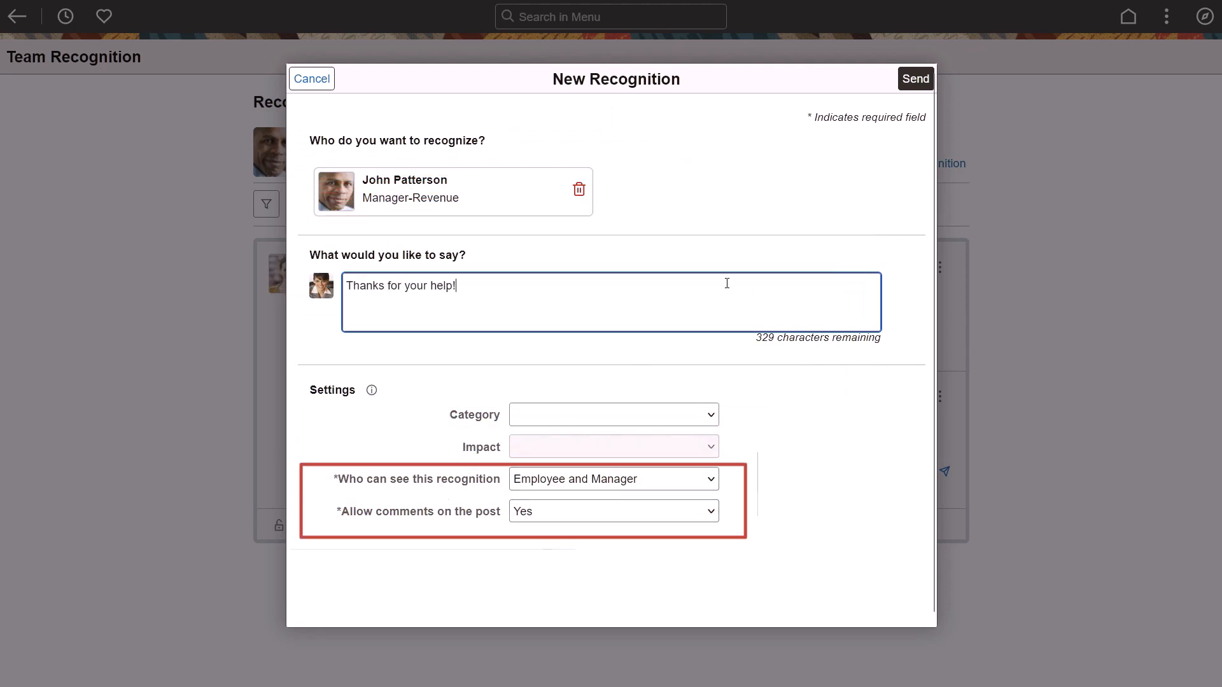
left_click(914, 78)
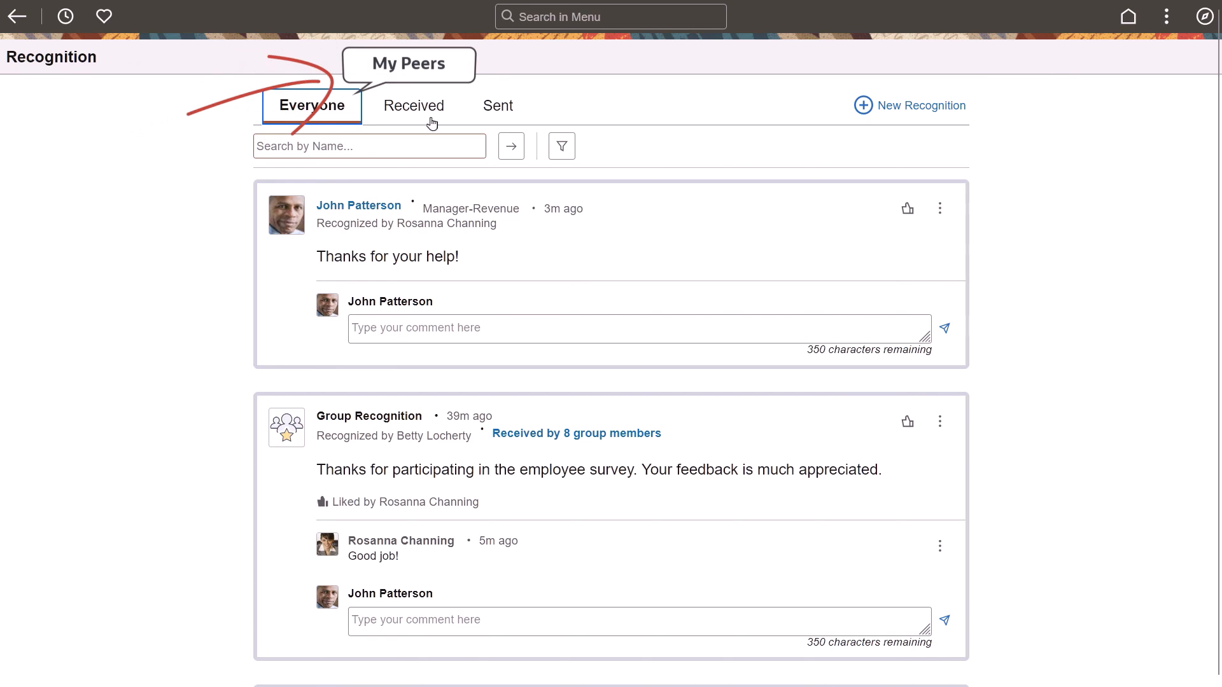
Show only the Received recognitions.
left_click(432, 120)
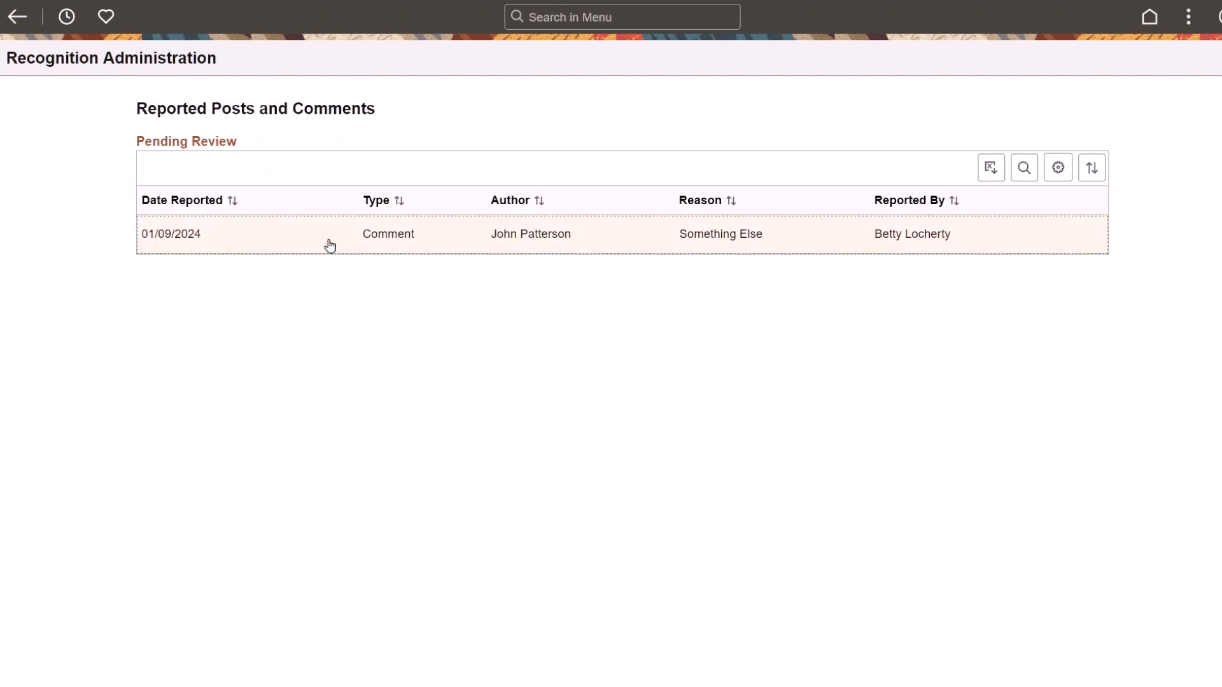
left_click(330, 244)
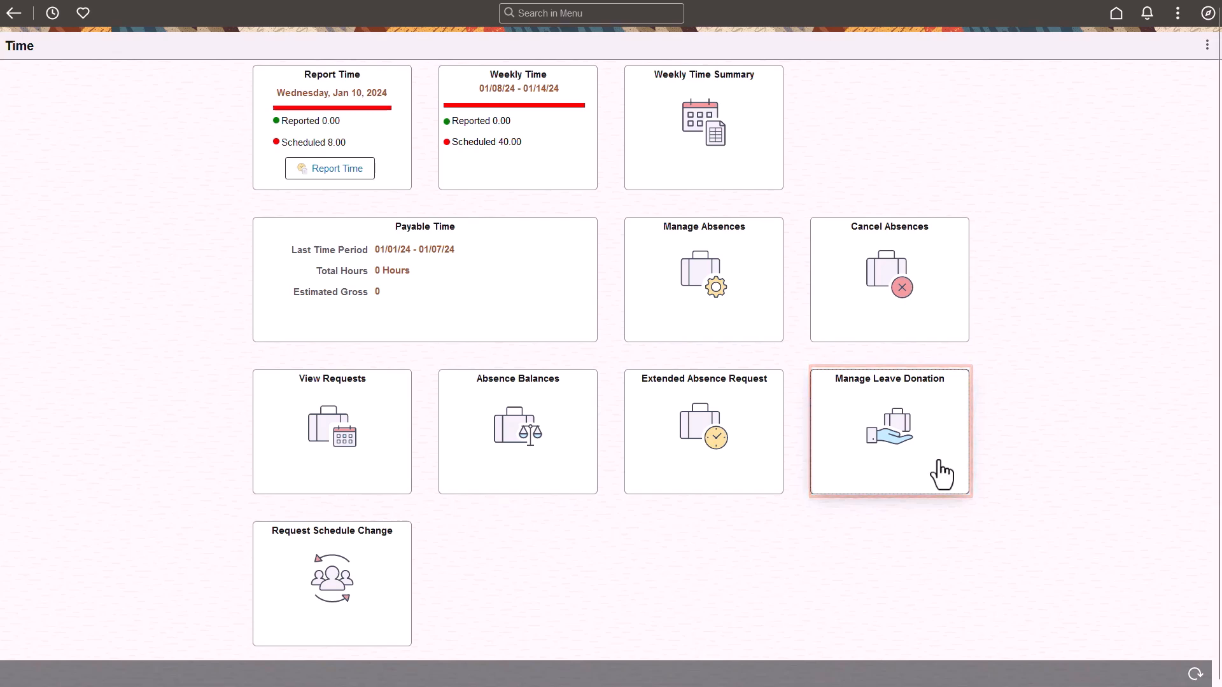
Go to the Manage Leave Donation page from its homepage tile.
left_click(942, 471)
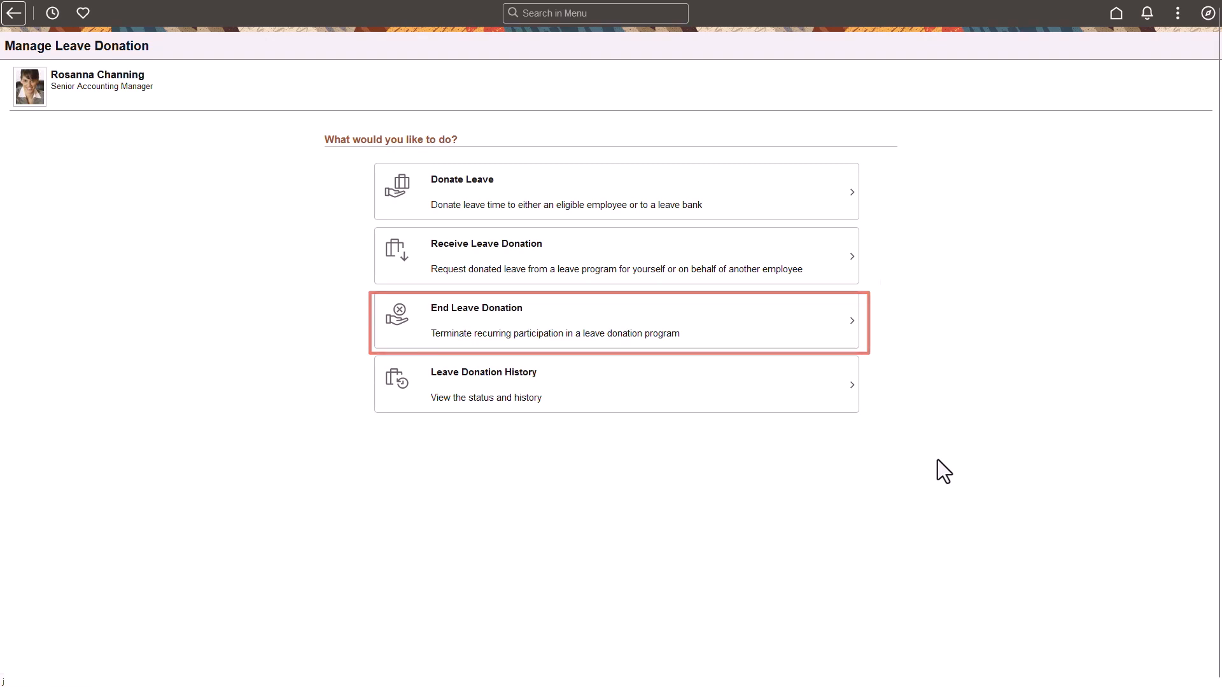
Add a new Donate Leave request for the Bank Voluntary program and continue to Define Contribution.
left_click(805, 206)
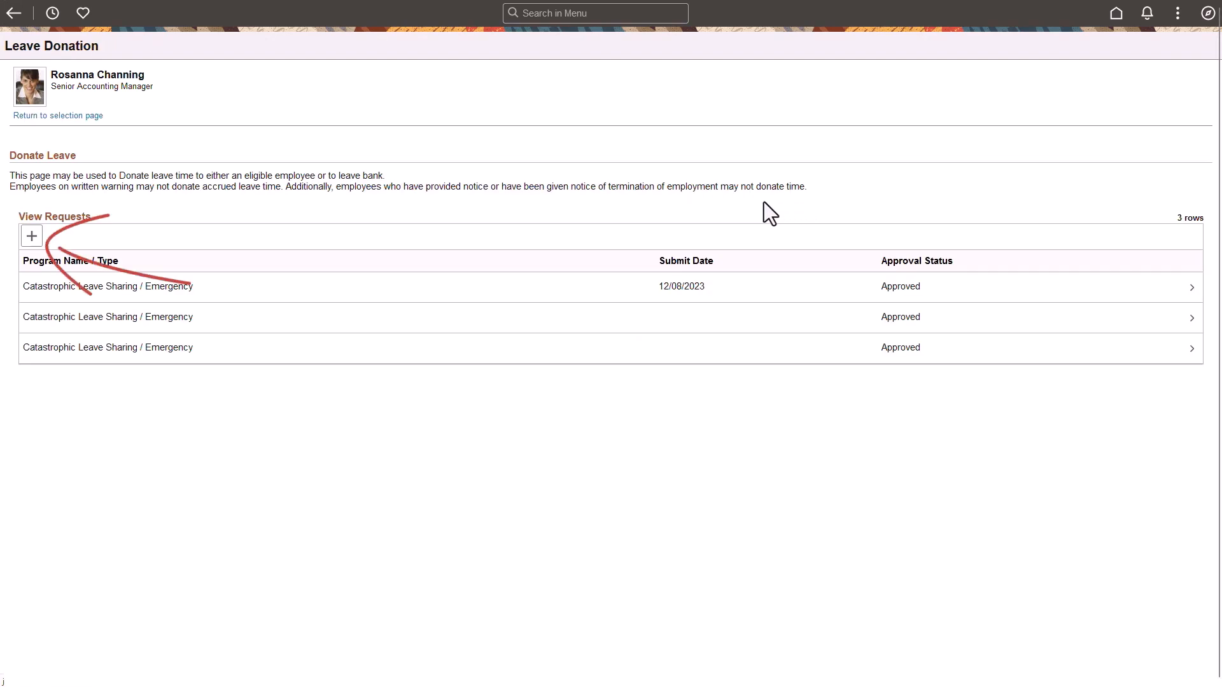
left_click(32, 237)
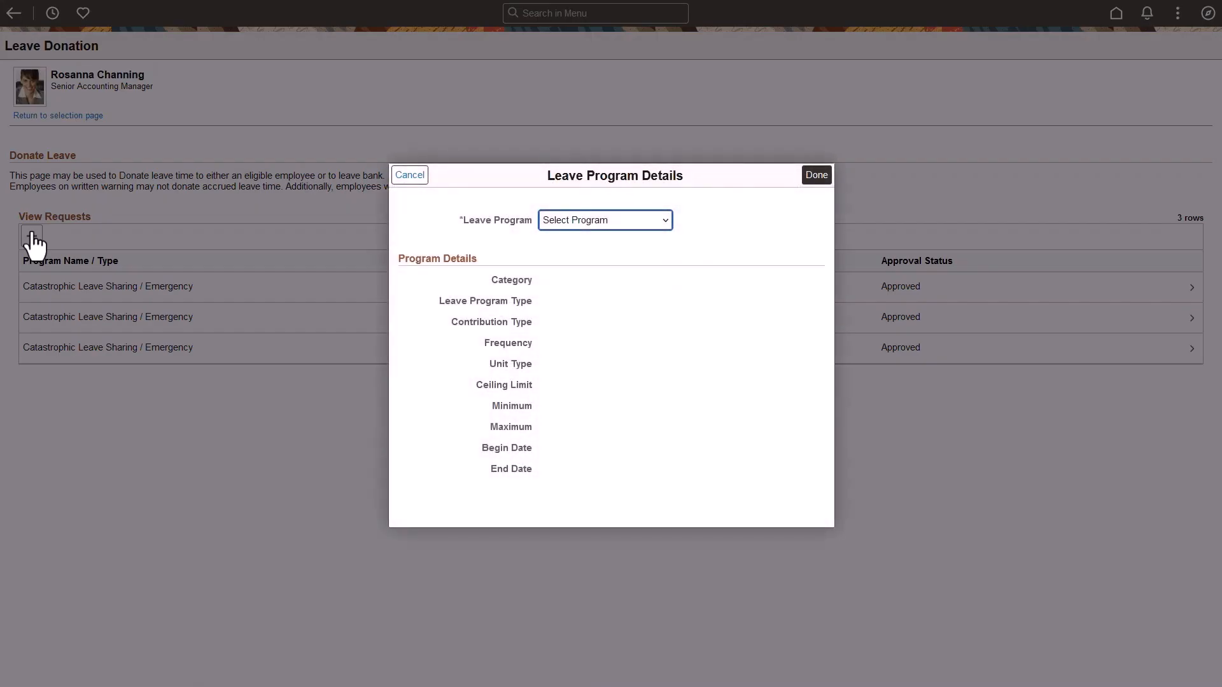
left_click(667, 220)
left_click(653, 241)
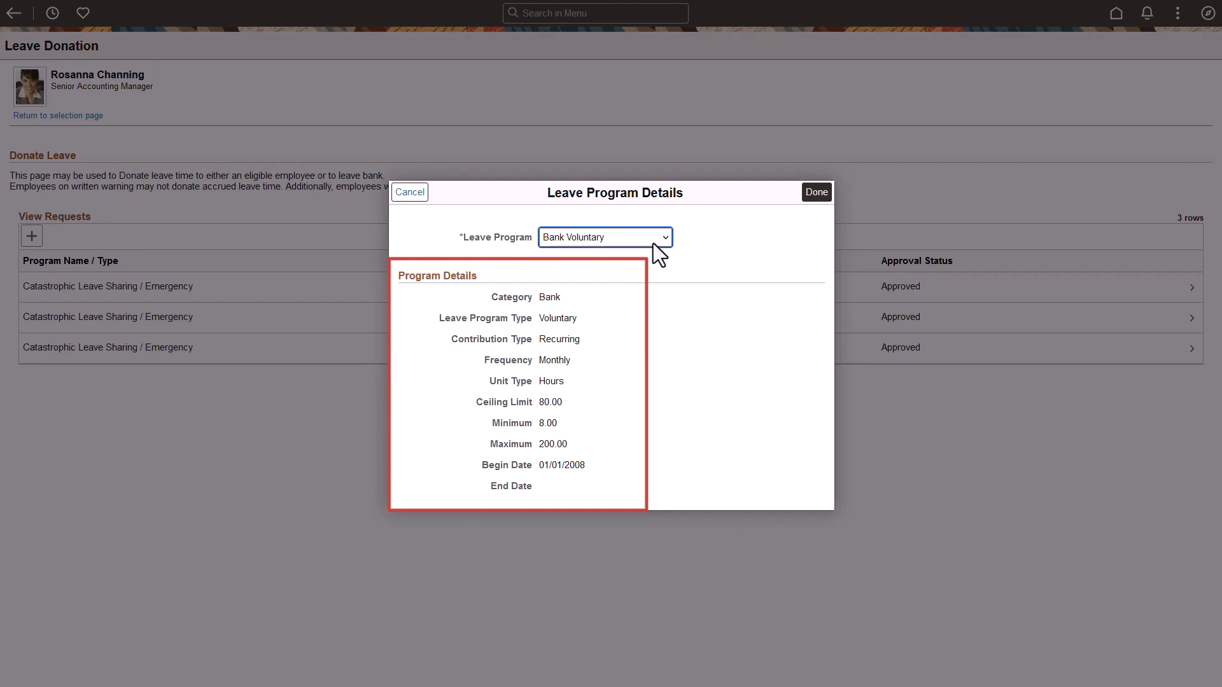
left_click(816, 191)
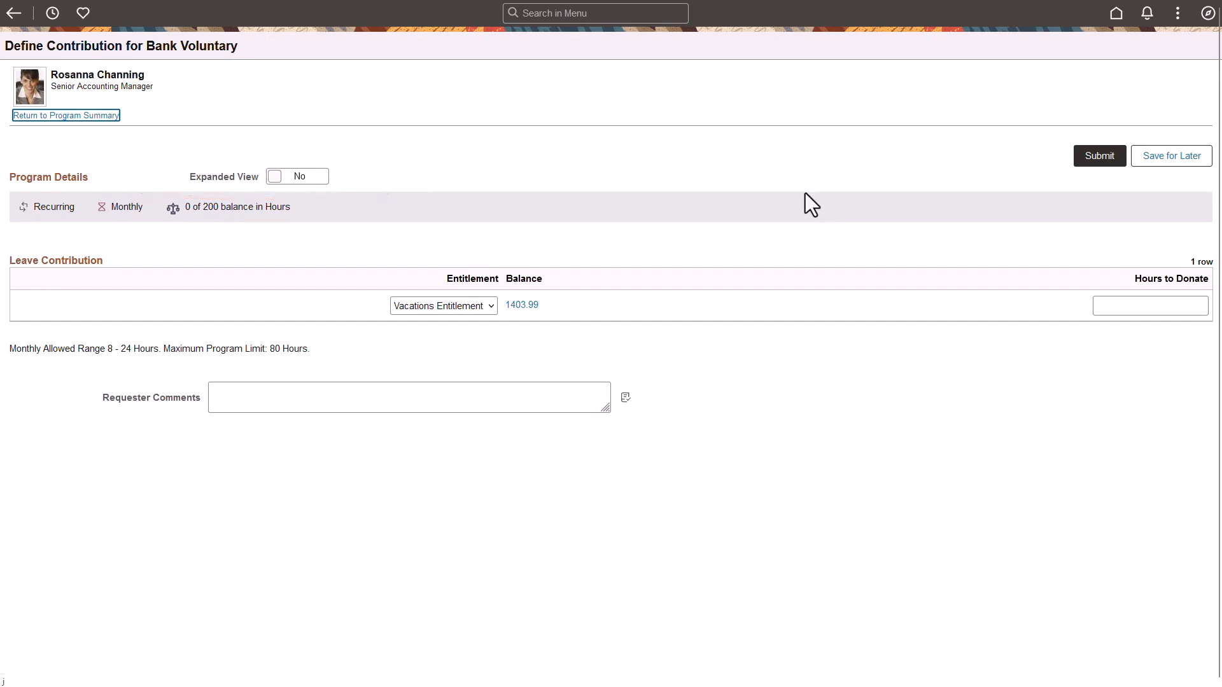
Submit a donation of 8 hours to Bank Voluntary, confirming and accepting the compliance statements.
left_click(323, 179)
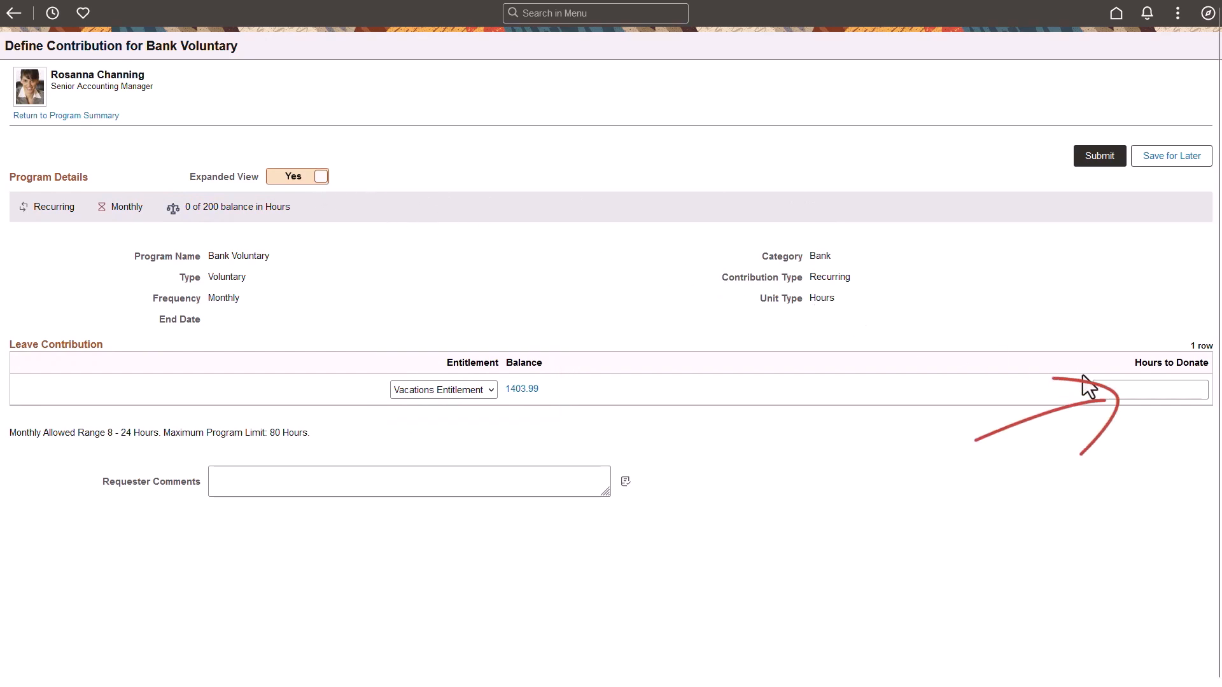
left_click(1159, 395)
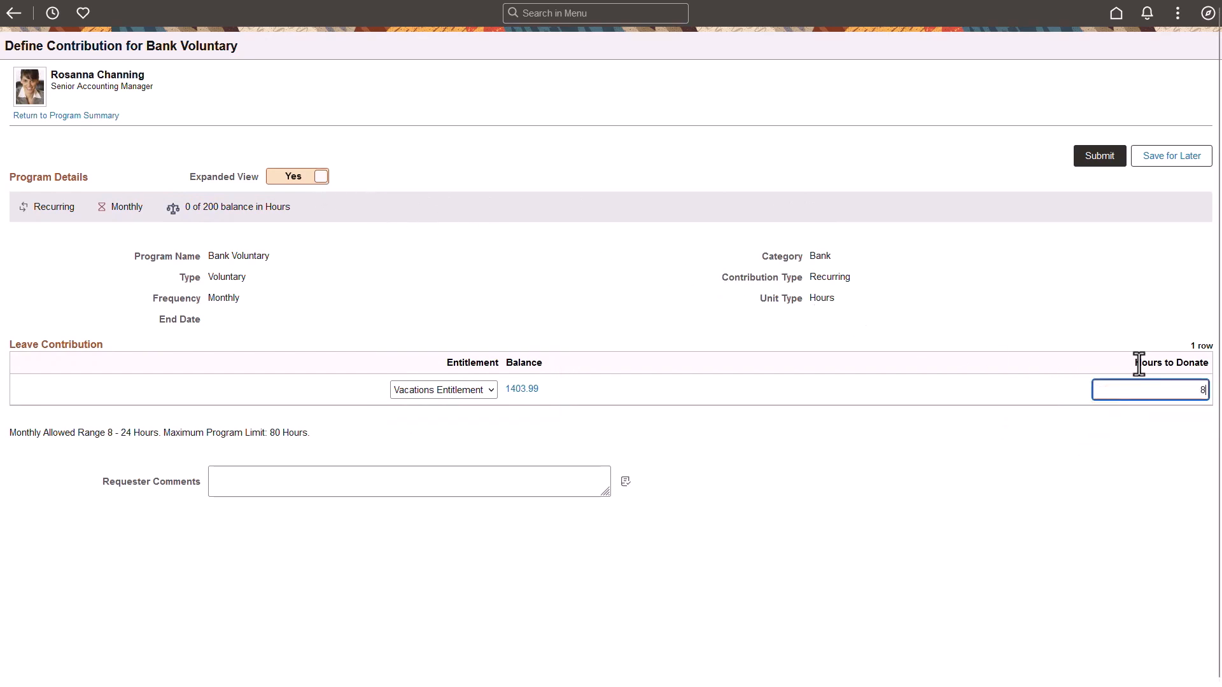
type("8")
left_click(1099, 156)
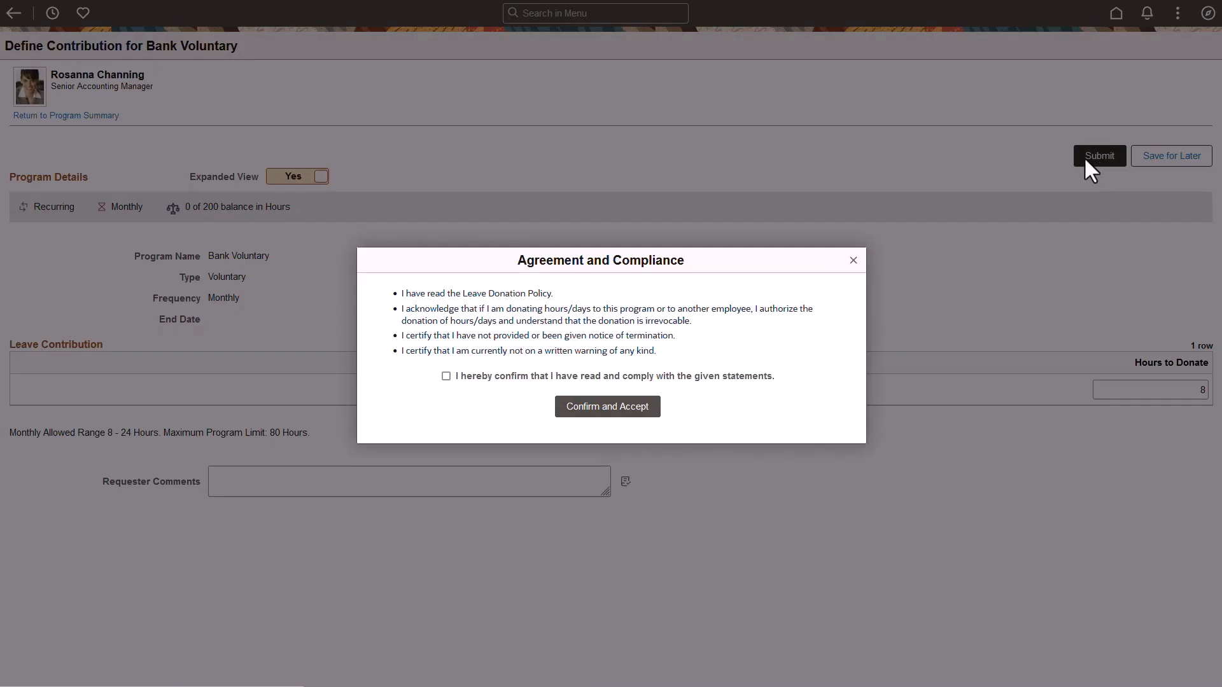
left_click(445, 376)
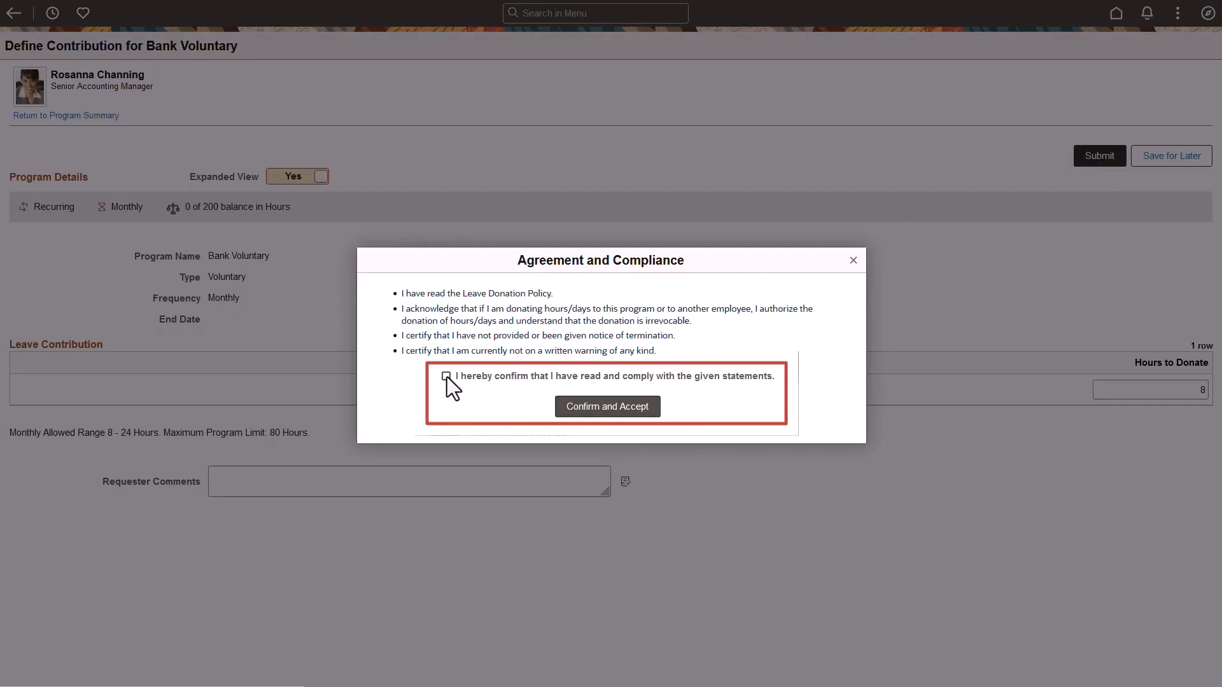
left_click(607, 406)
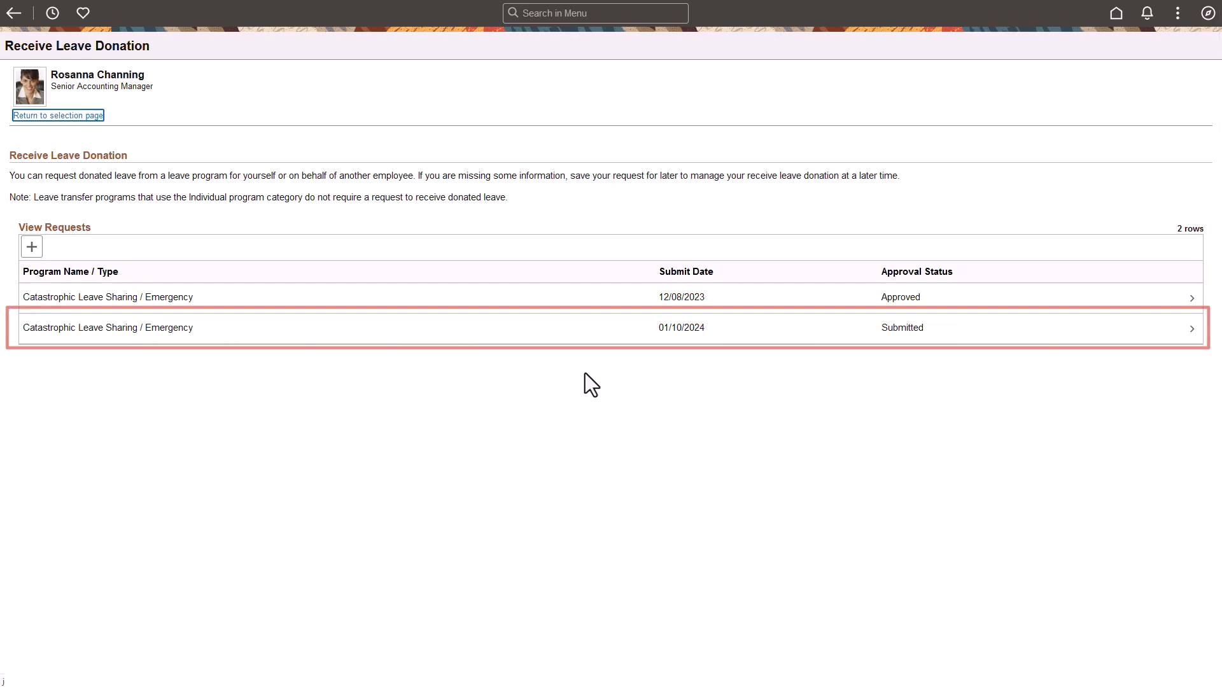
Add a new Receive Leave Donation request for the Catastrophic Leave Sharing program and continue.
left_click(57, 116)
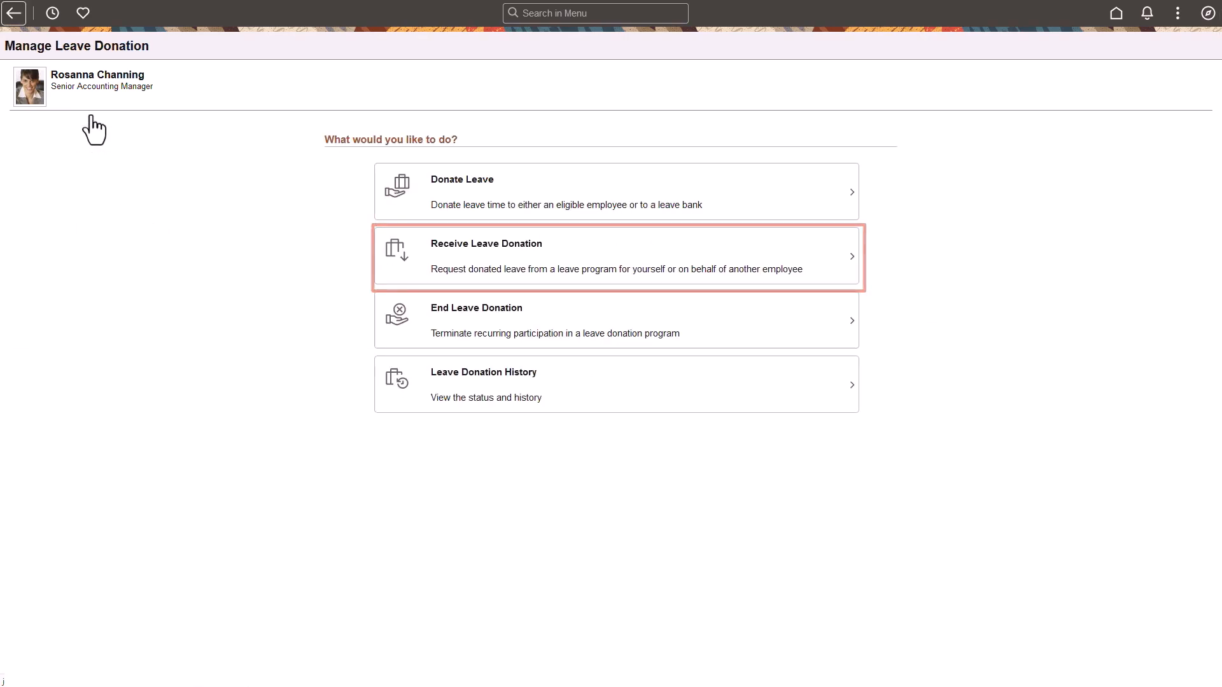
left_click(452, 257)
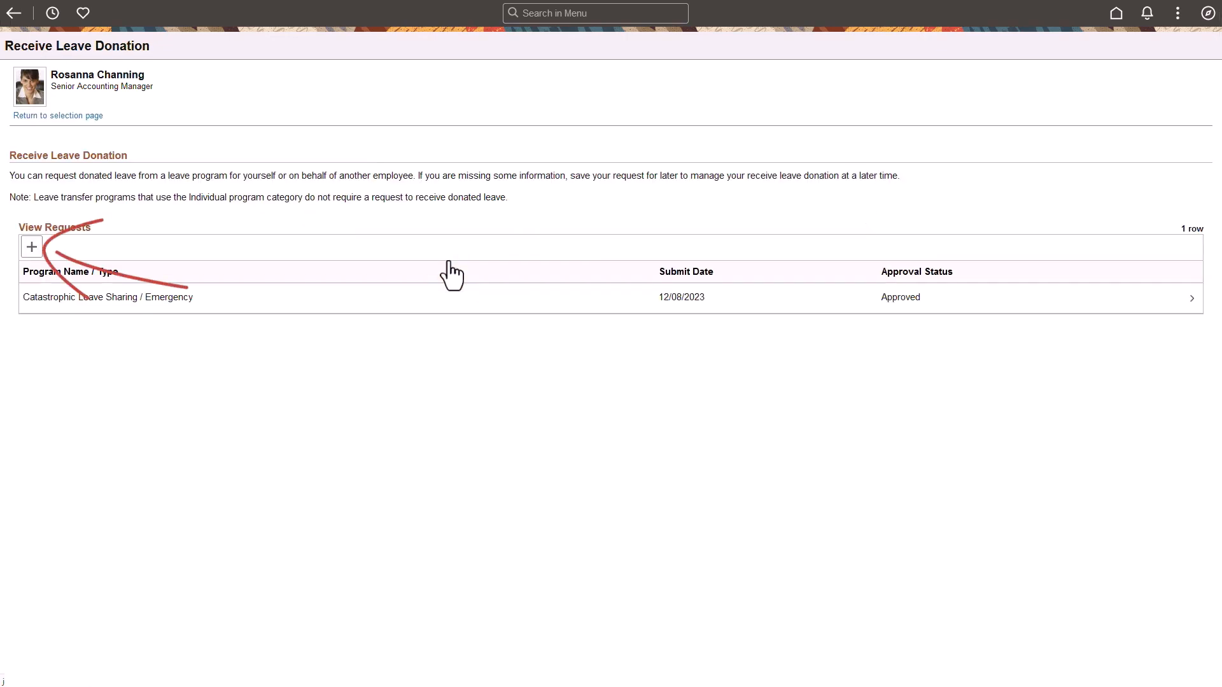
left_click(32, 247)
left_click(666, 221)
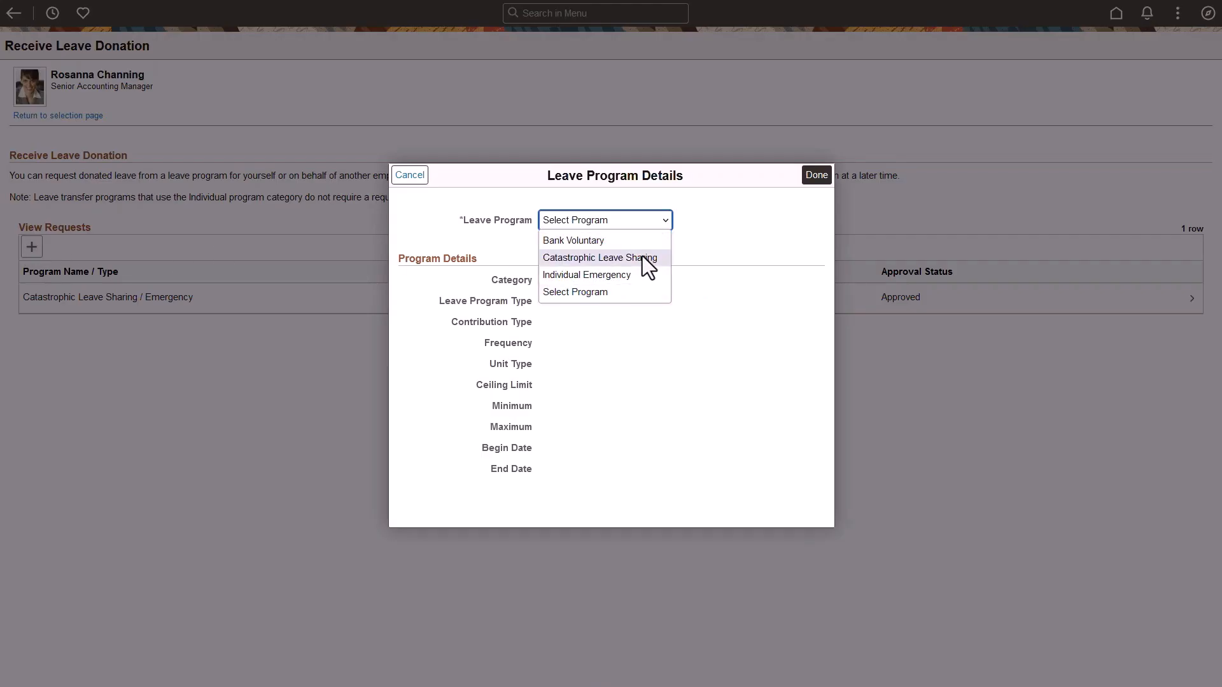
left_click(641, 258)
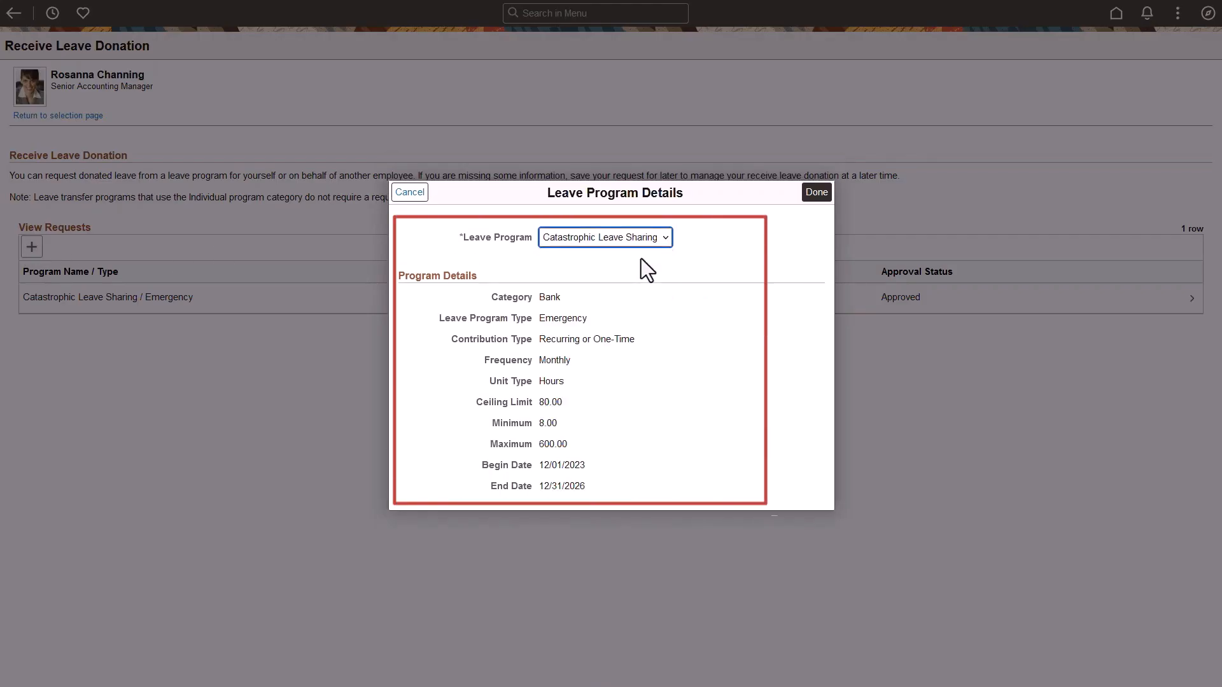
left_click(817, 194)
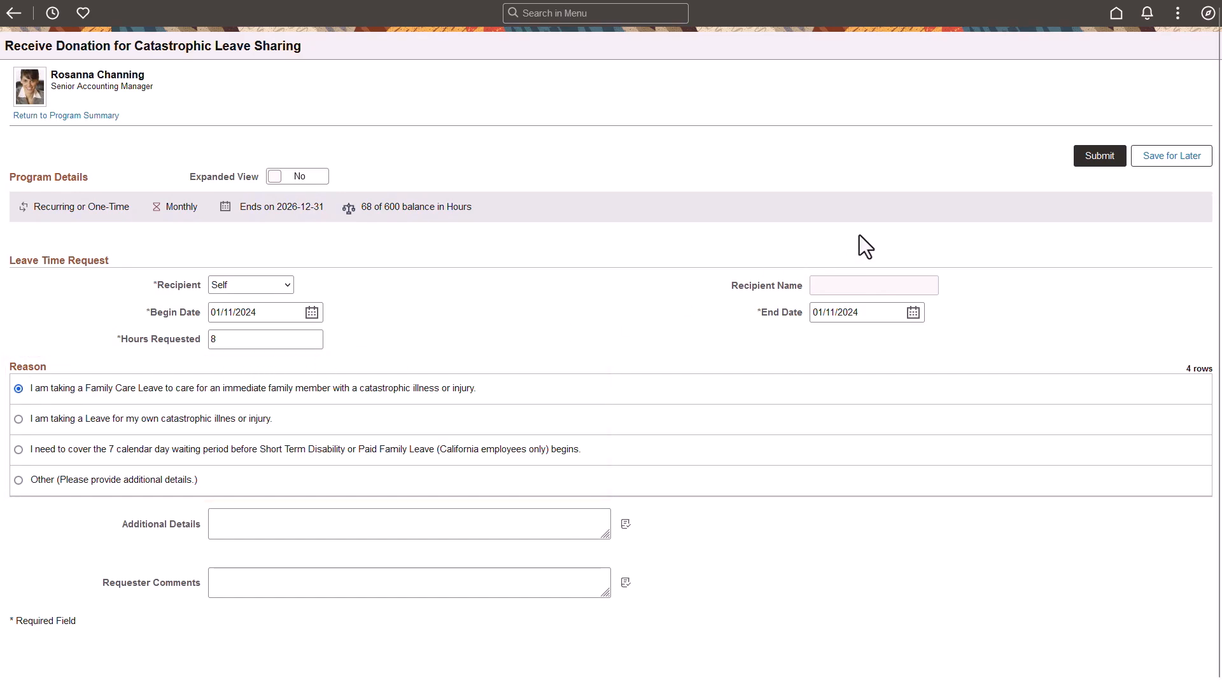
Submit the Catastrophic Leave Sharing request with compliance statements accepted and return to the selection page.
left_click(1099, 155)
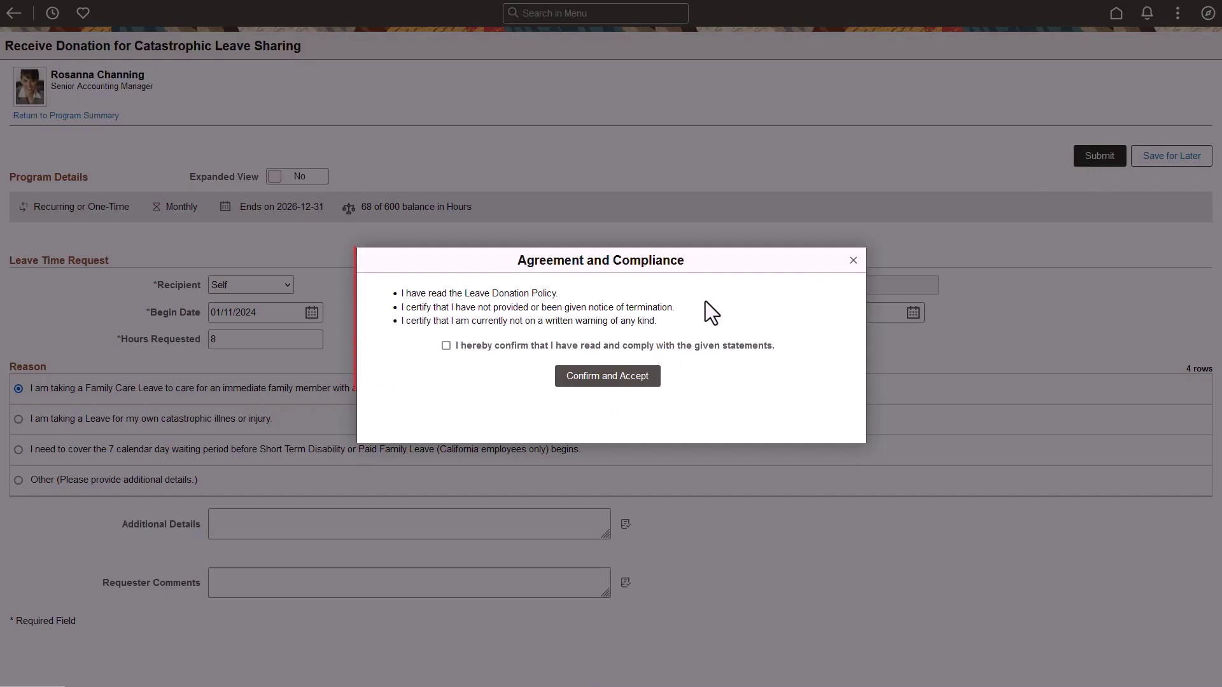
left_click(446, 347)
left_click(590, 380)
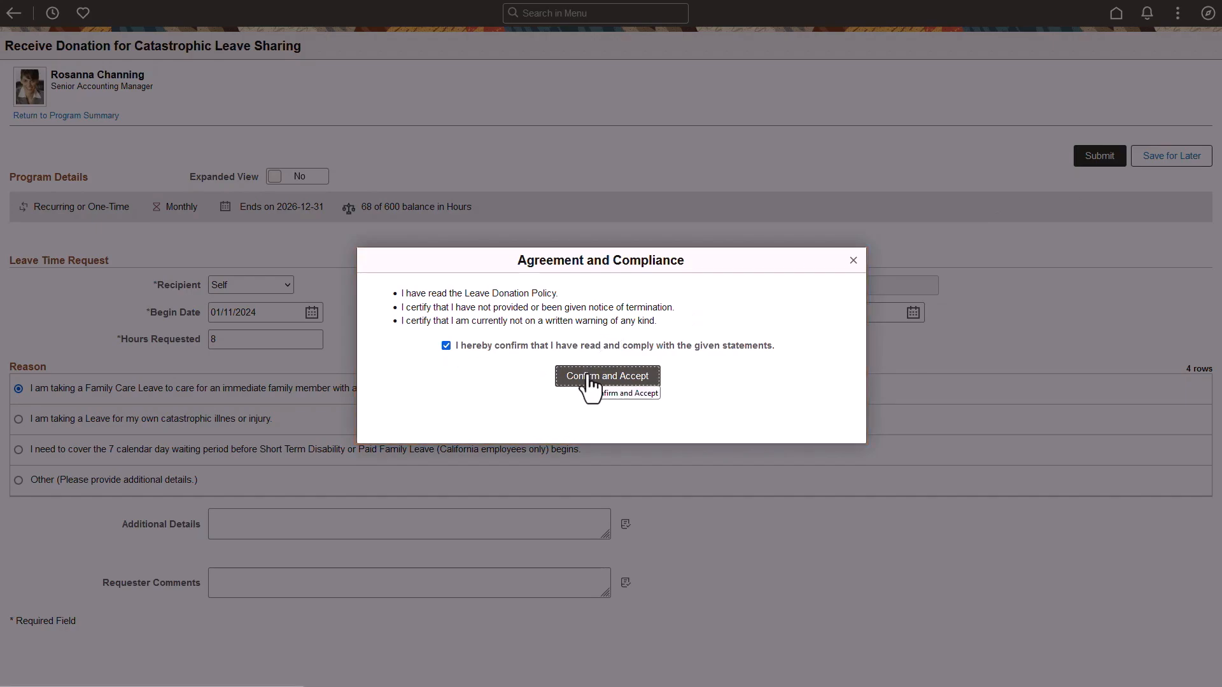
left_click(81, 120)
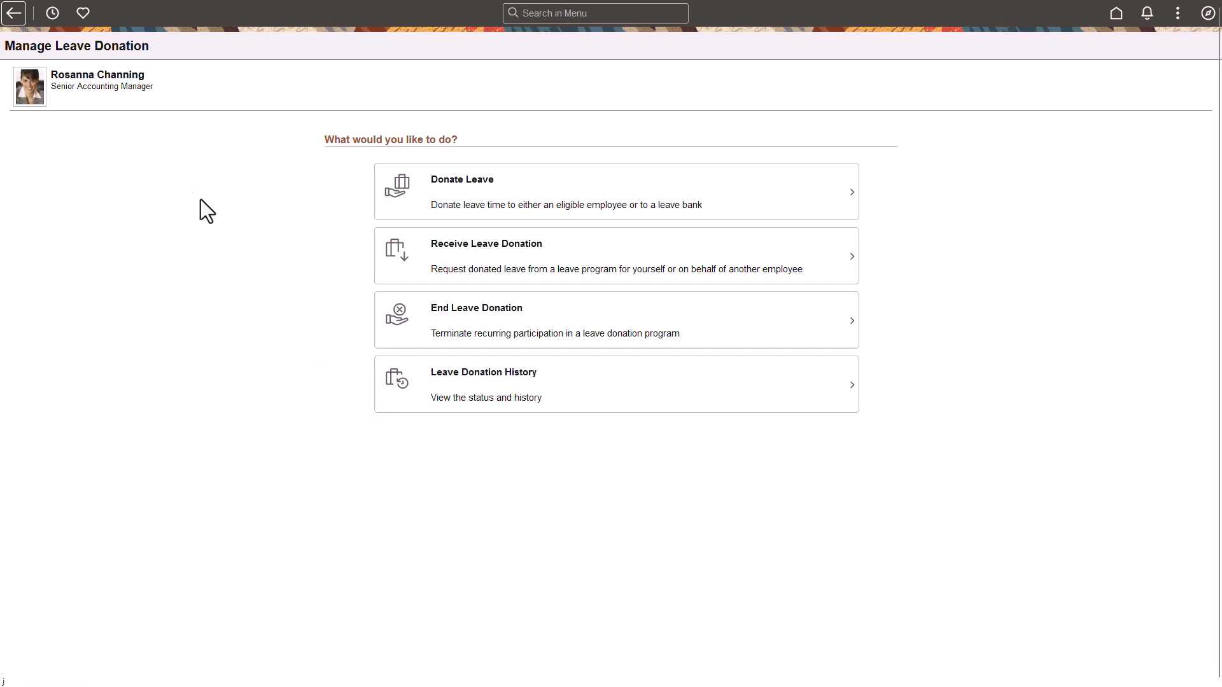
View Leave Donation History and the details of the Bank Voluntary donation request.
left_click(488, 382)
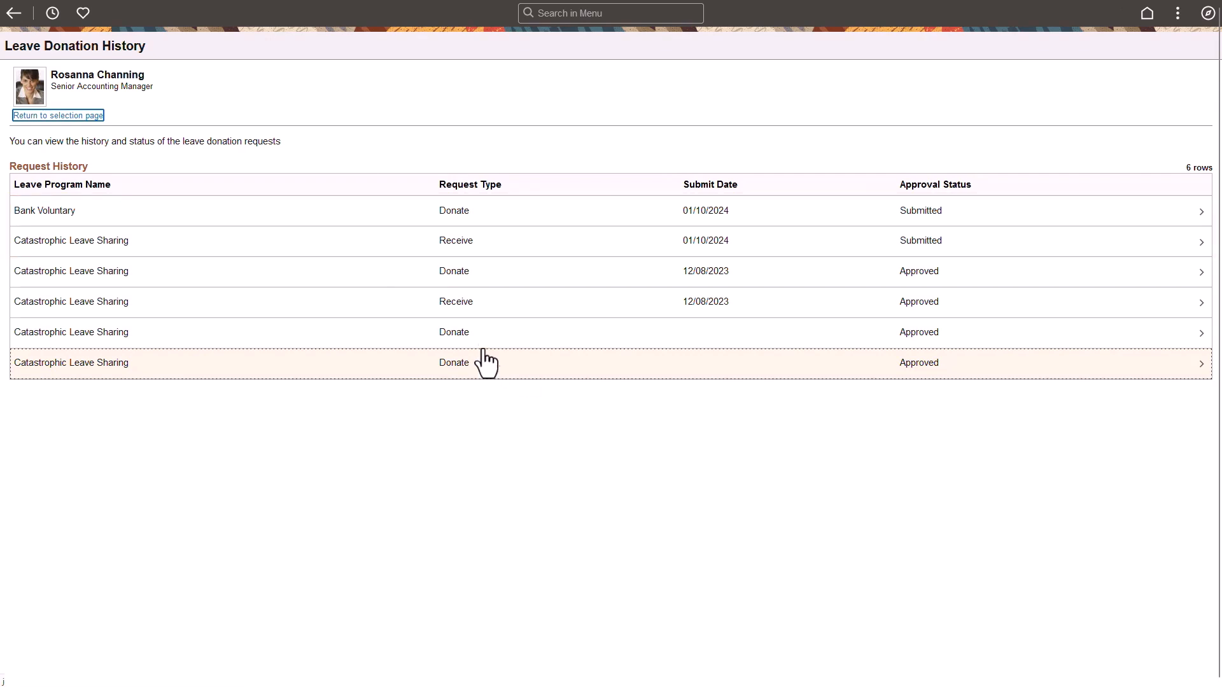
left_click(417, 218)
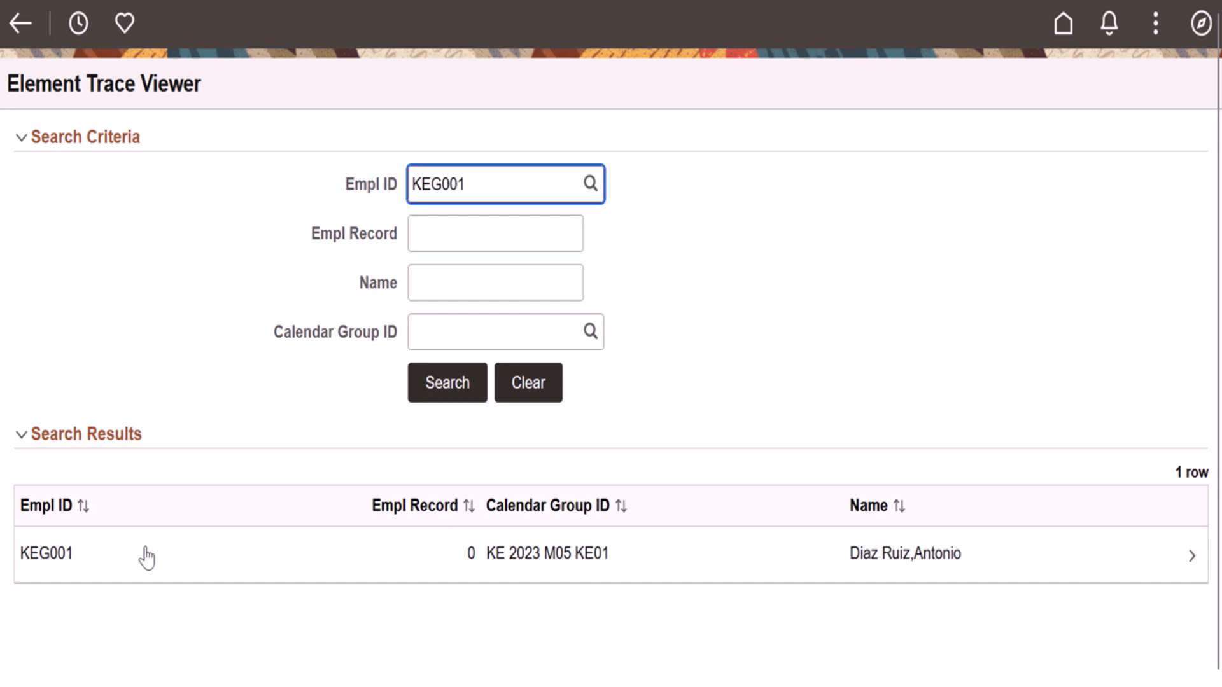
left_click(147, 556)
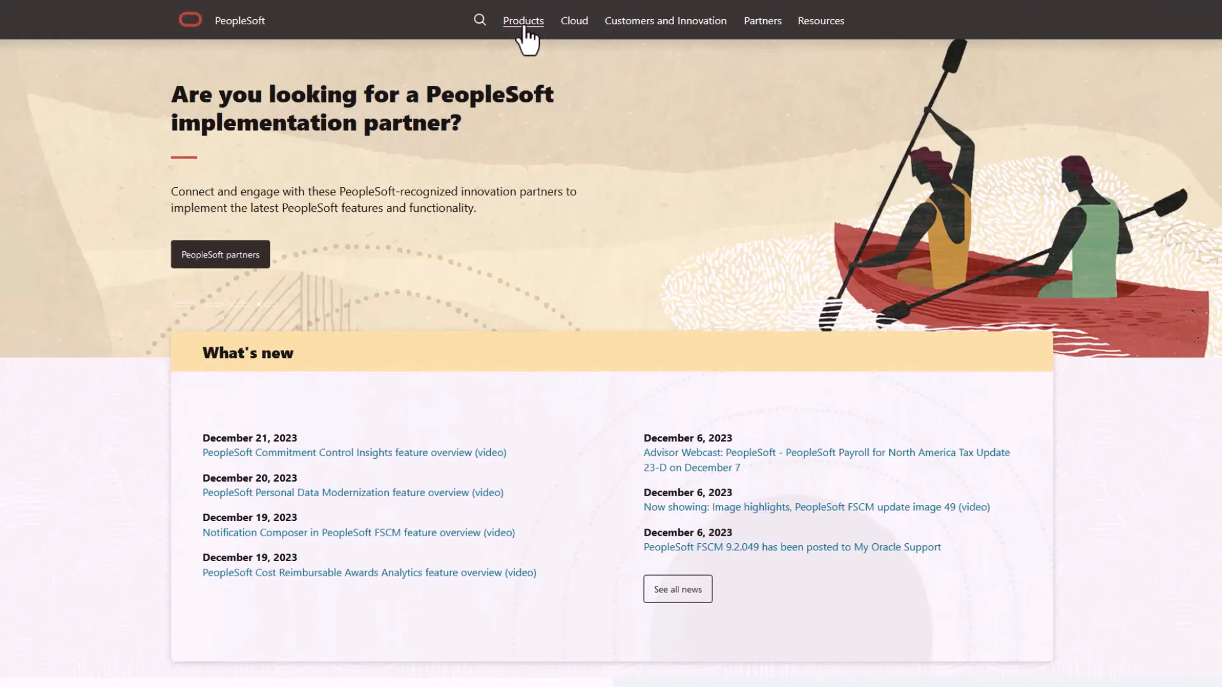
Show the Products menu on the Oracle PeopleSoft website.
left_click(523, 21)
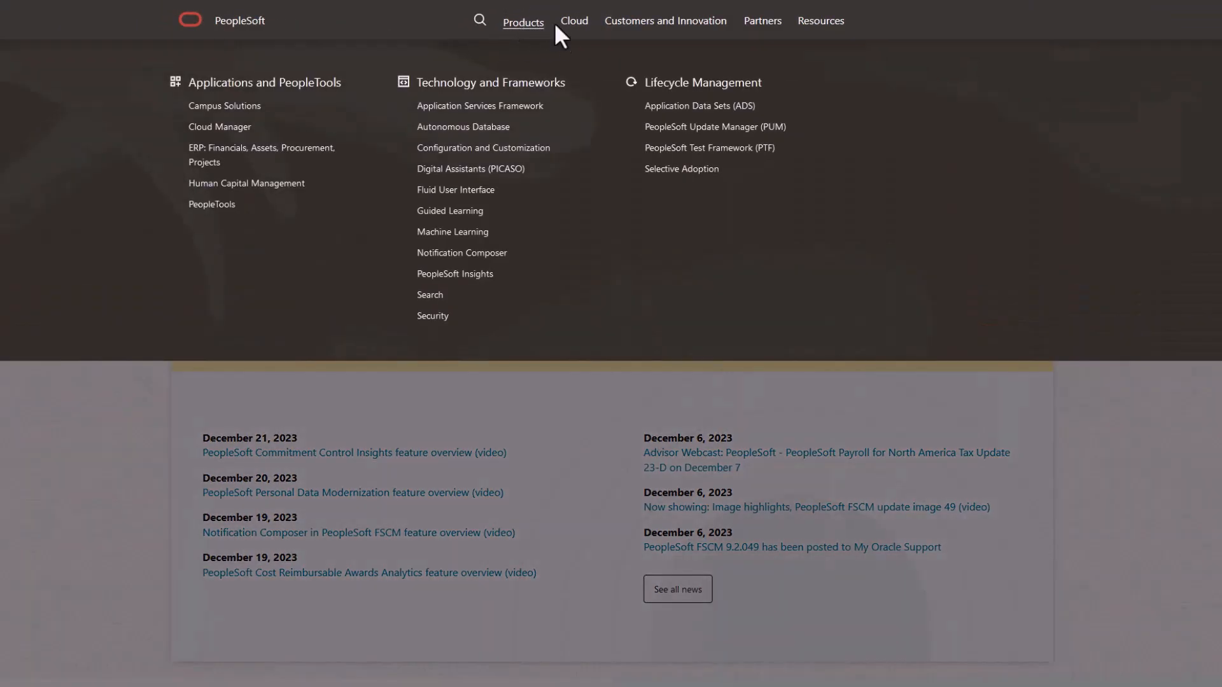